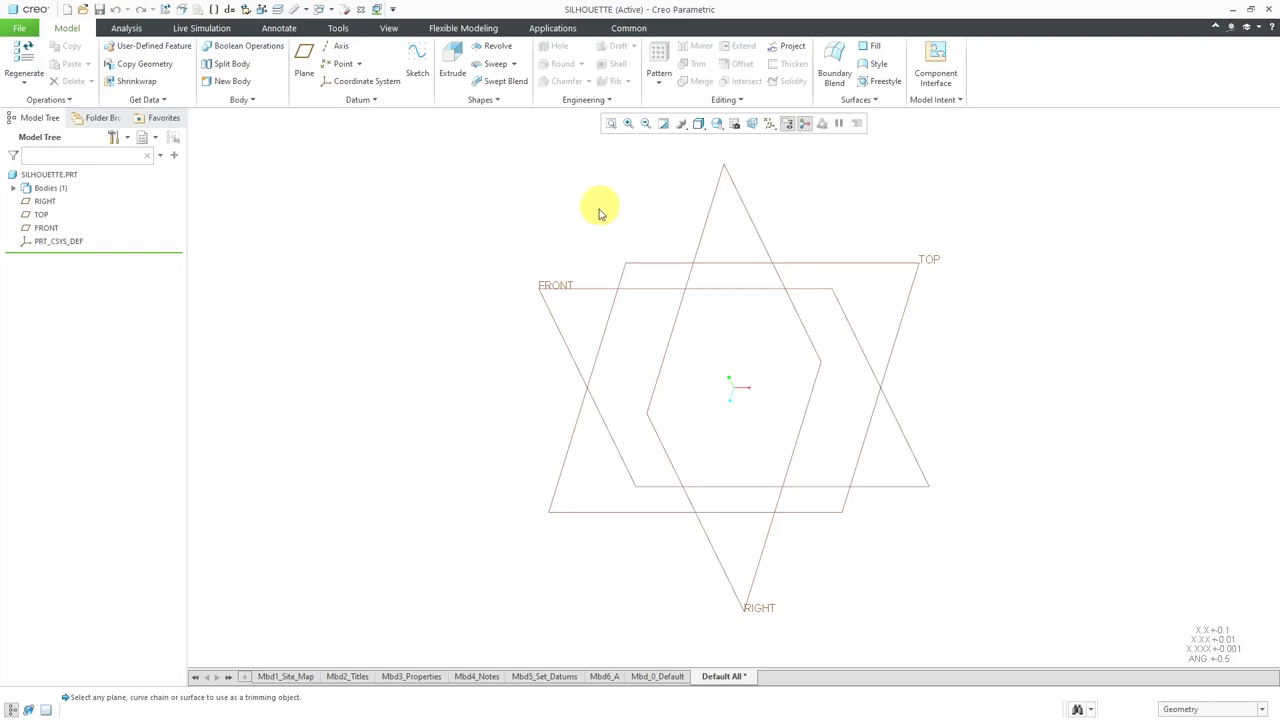
# Start a sketch on the FRONT plane, view it flat-on, and turn off plane display.
pyautogui.click(553, 295)
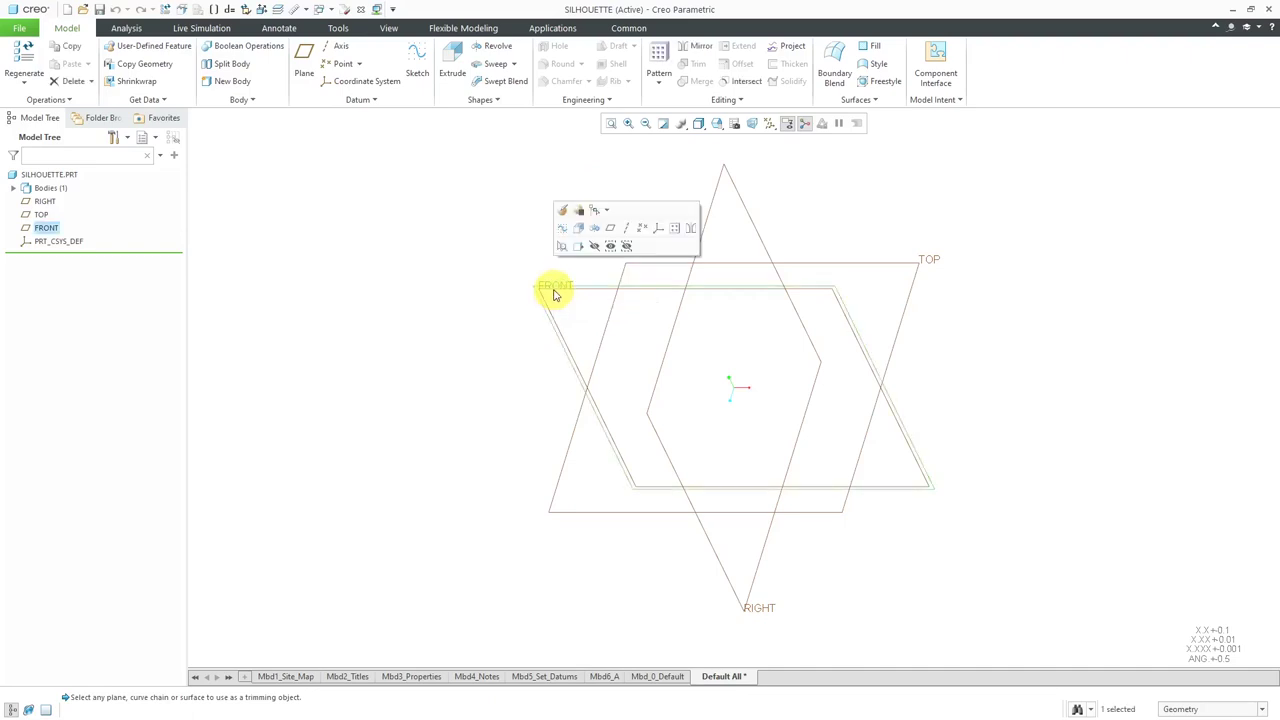
pyautogui.click(561, 235)
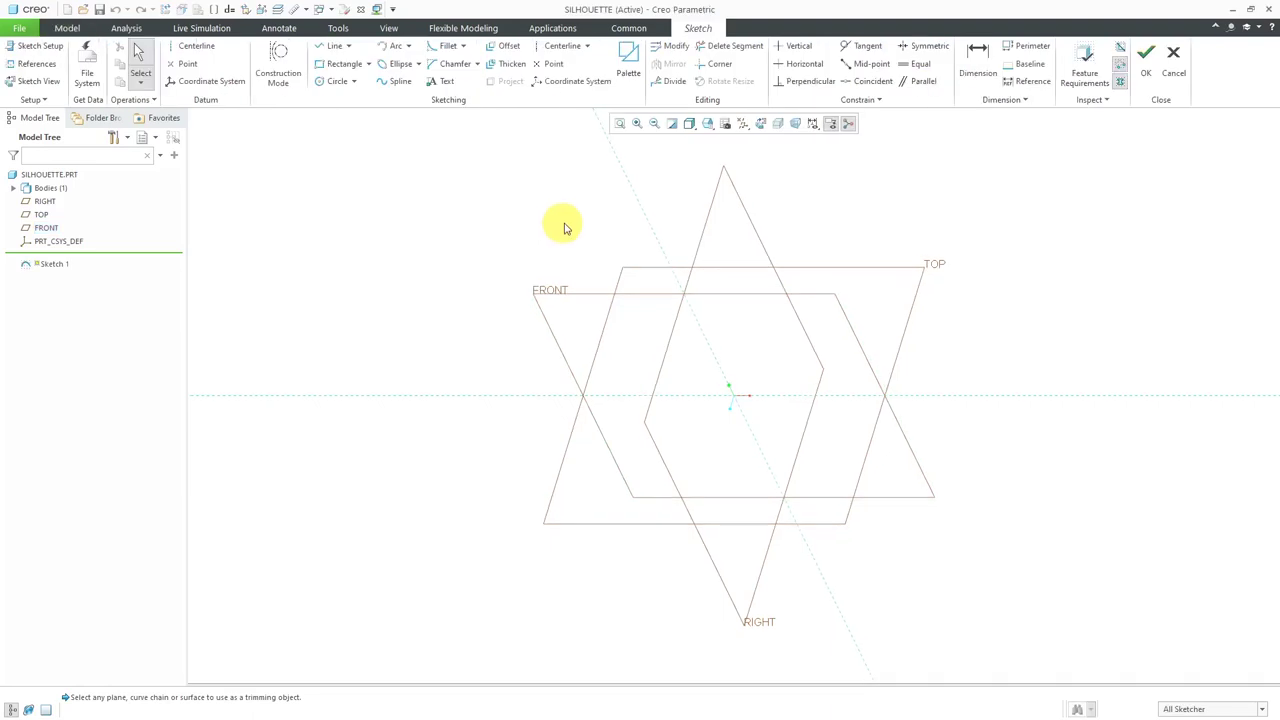
pyautogui.click(761, 127)
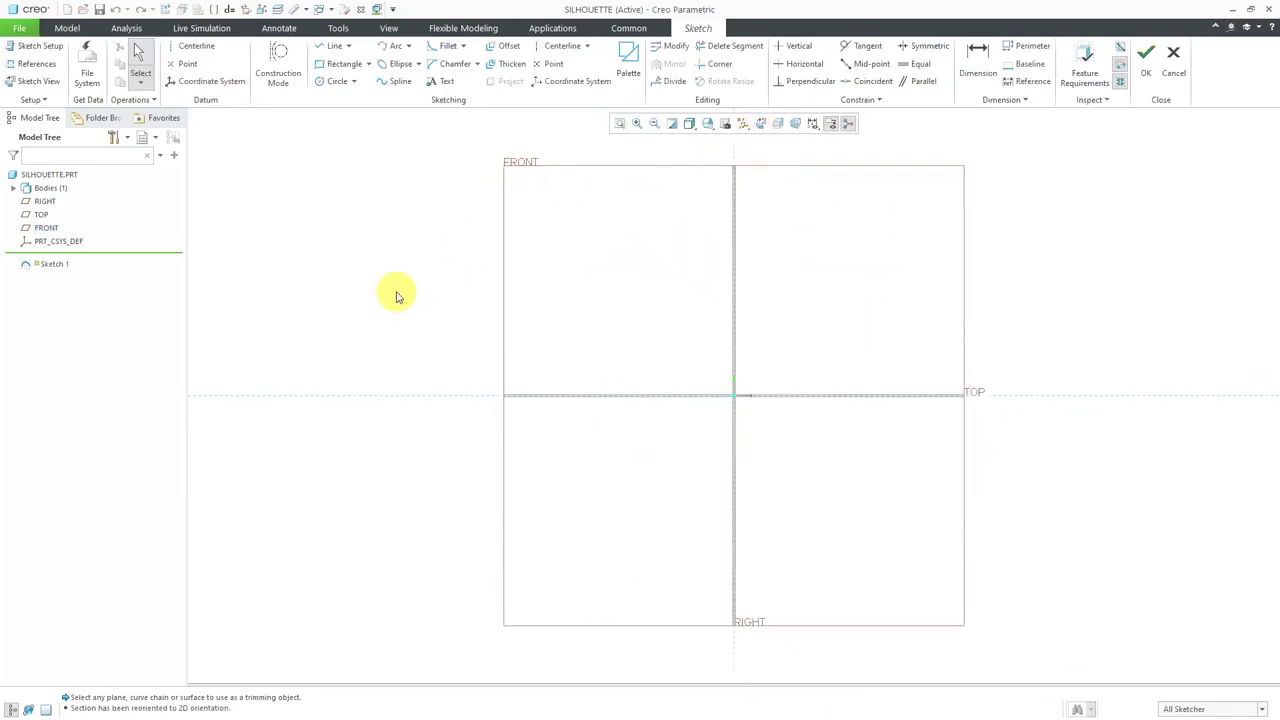
pyautogui.click(744, 124)
pyautogui.click(770, 199)
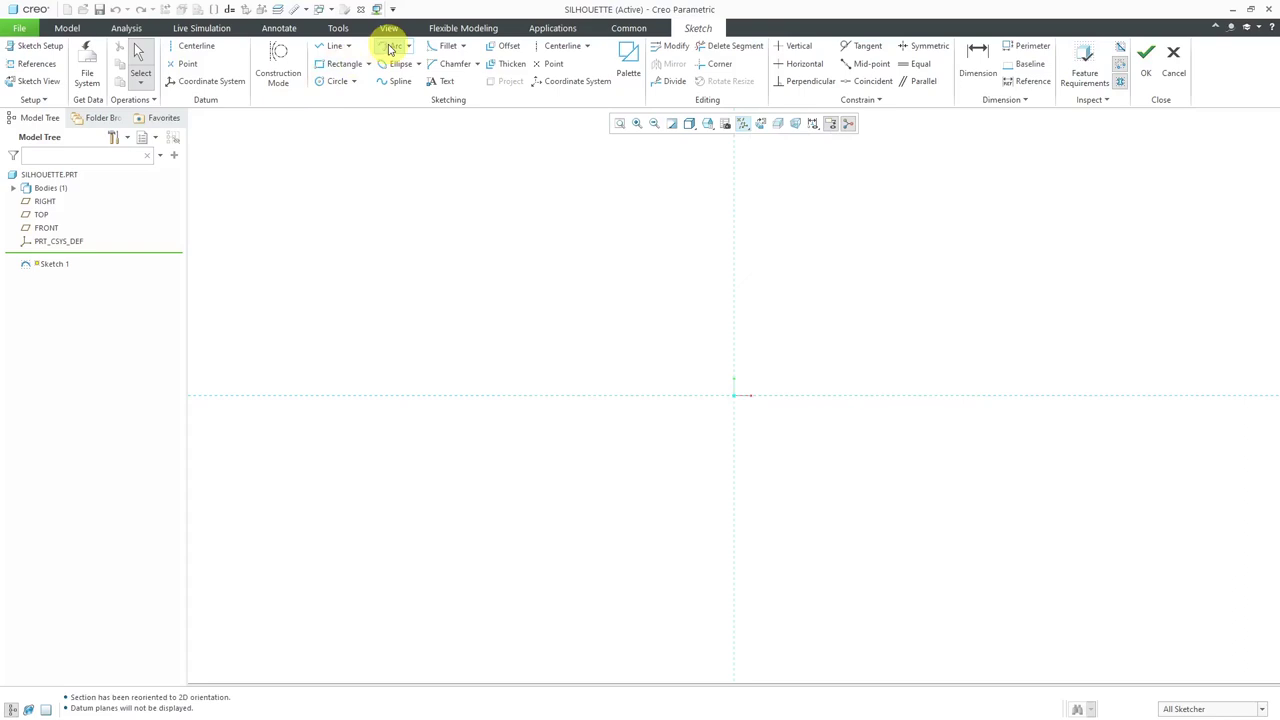
# Draw an S-shaped spline through four points, rising to a peak then dipping low.
pyautogui.click(397, 81)
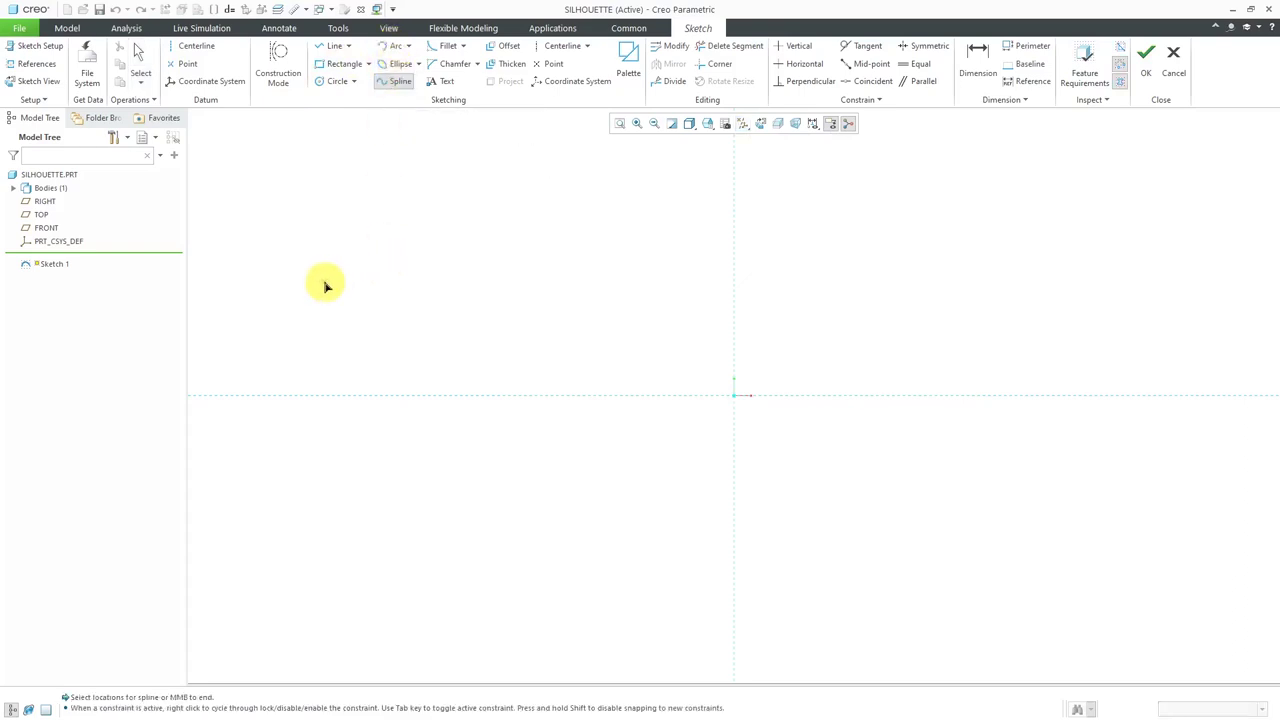
pyautogui.click(277, 283)
pyautogui.click(345, 179)
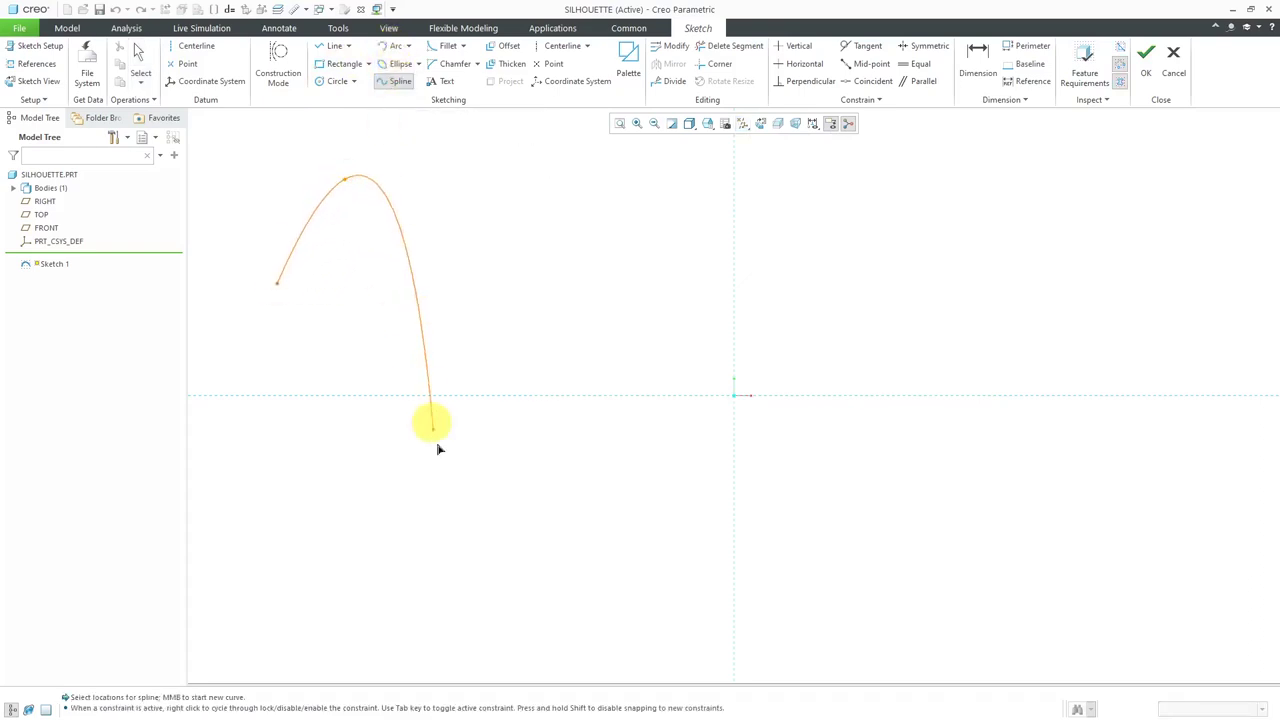
pyautogui.click(473, 550)
pyautogui.click(535, 447)
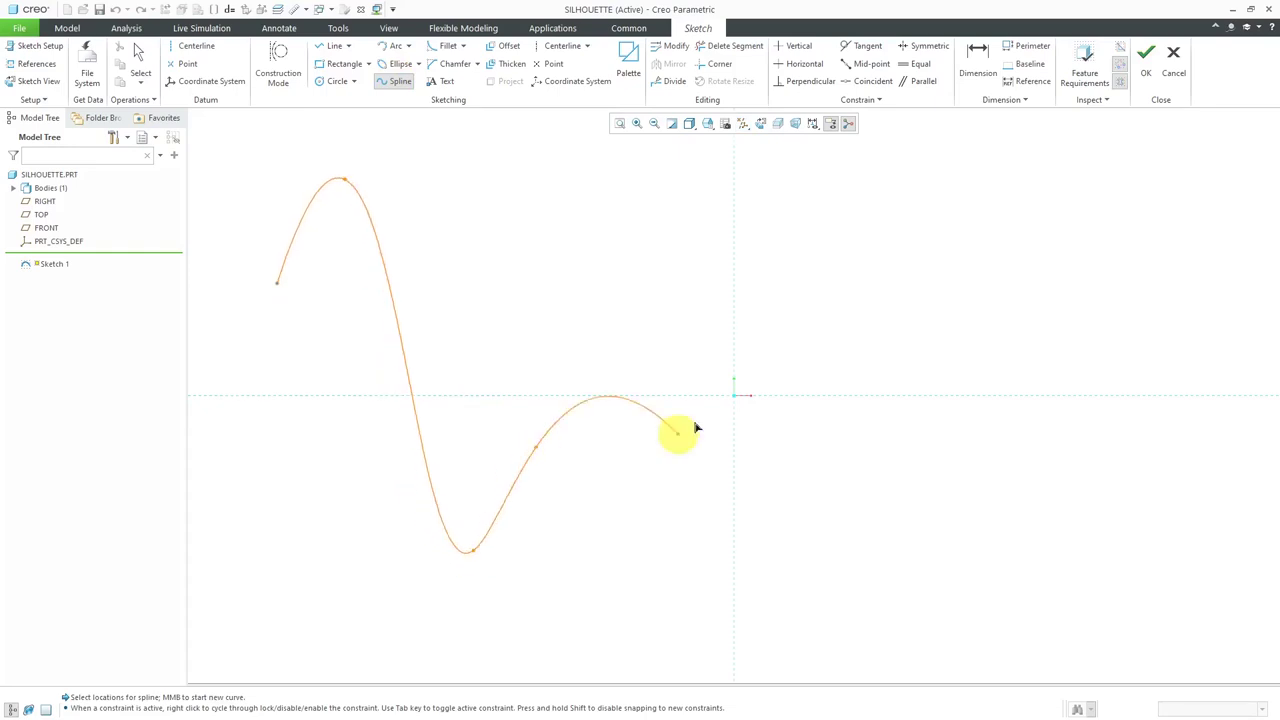
pyautogui.middleClick(645, 266)
pyautogui.middleClick(622, 278)
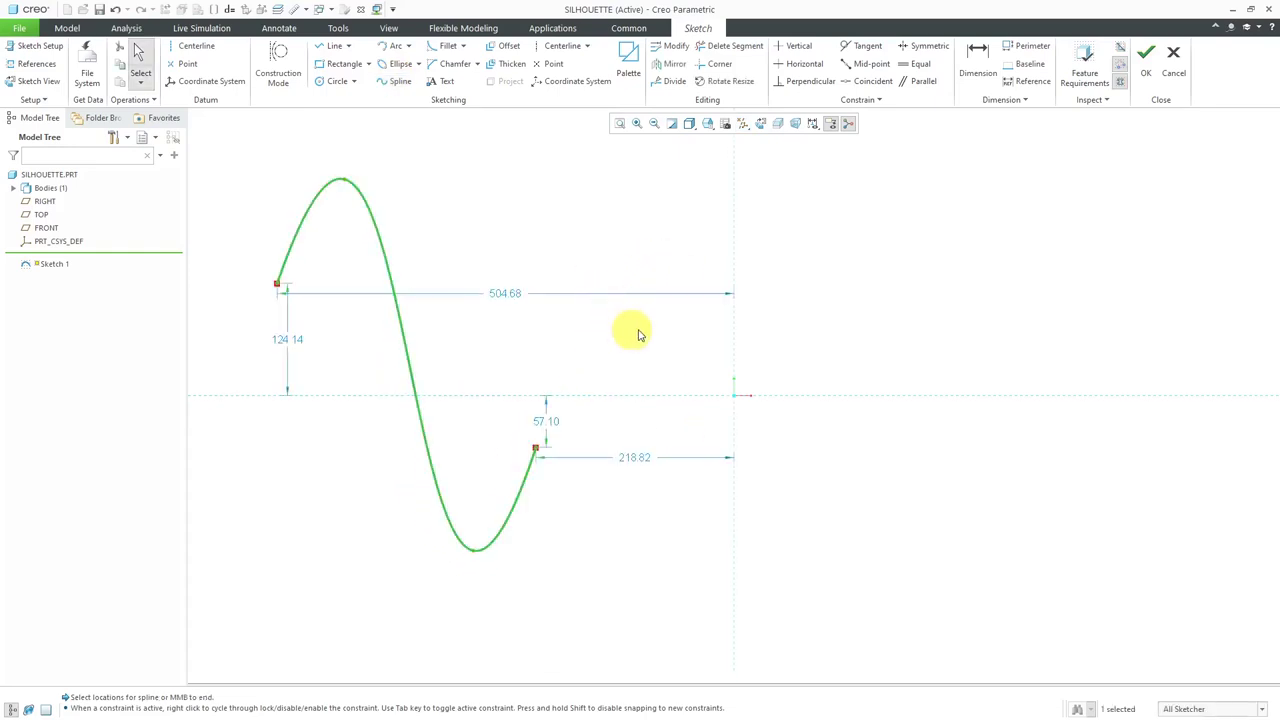
# Set the spline dimensions to 600 and 300 horizontally and 100 end height.
pyautogui.doubleClick(507, 293)
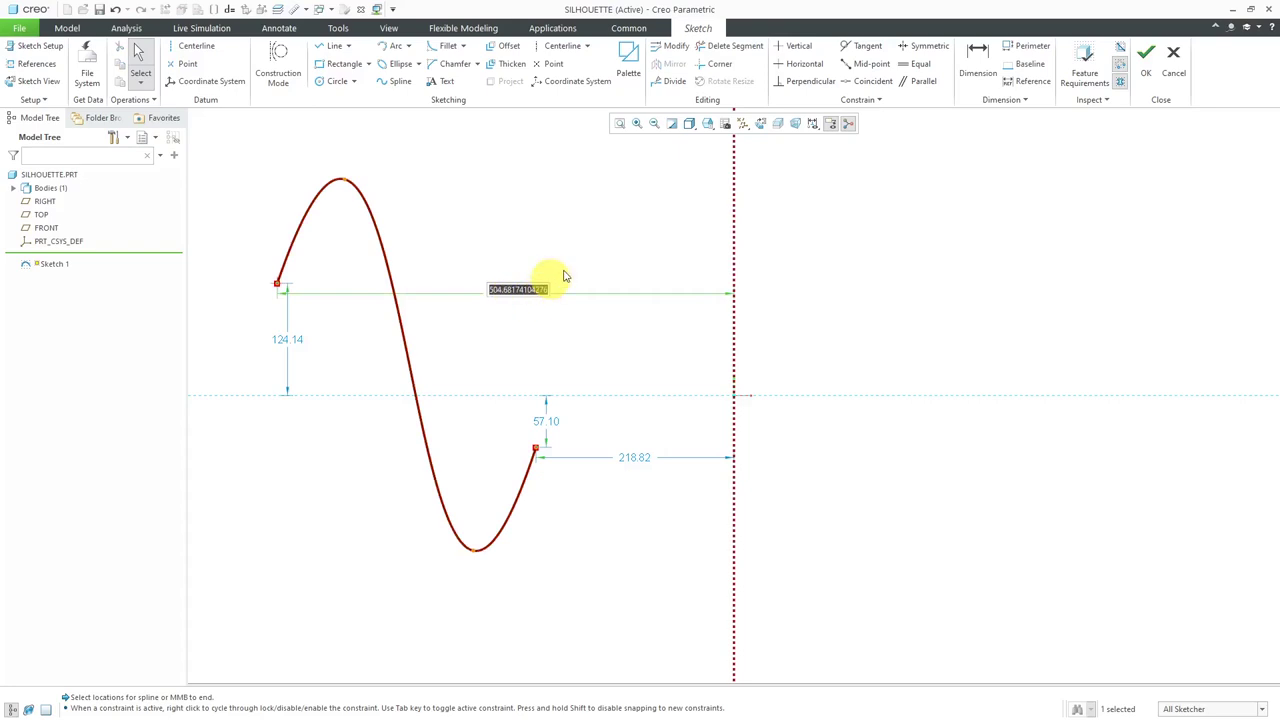
pyautogui.press('Return')
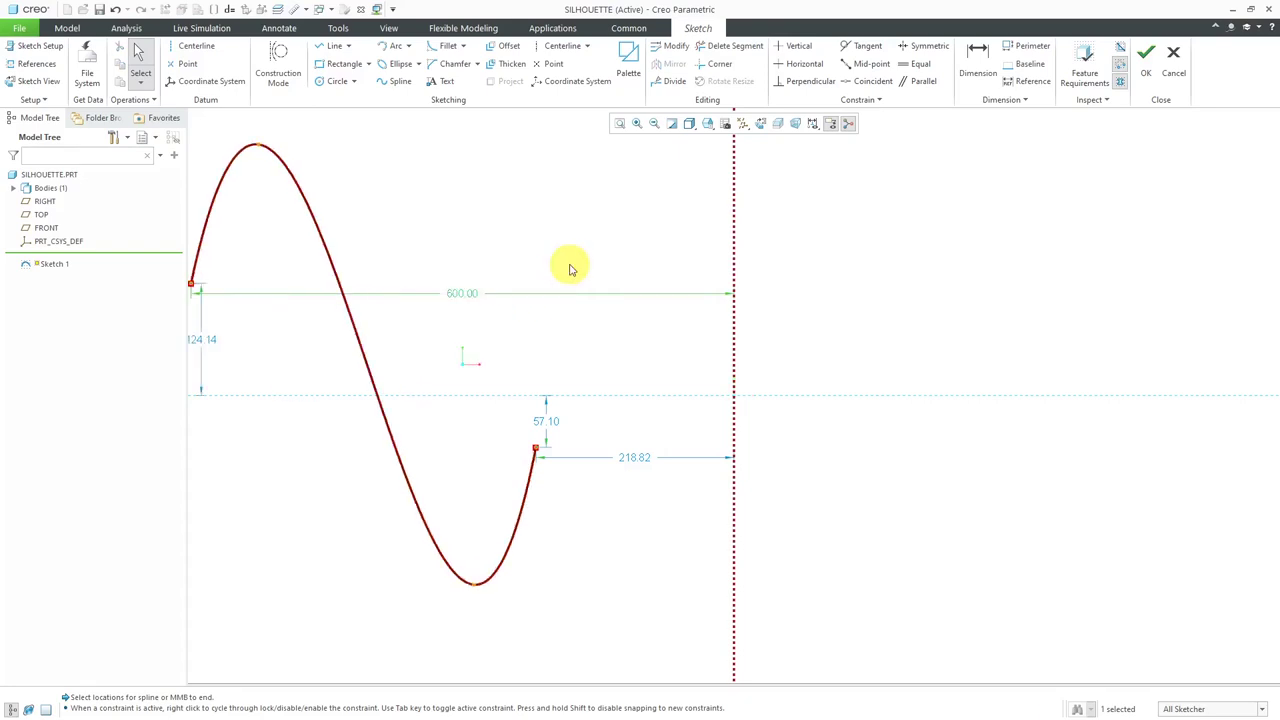
pyautogui.doubleClick(640, 458)
pyautogui.write('300')
pyautogui.press('Return')
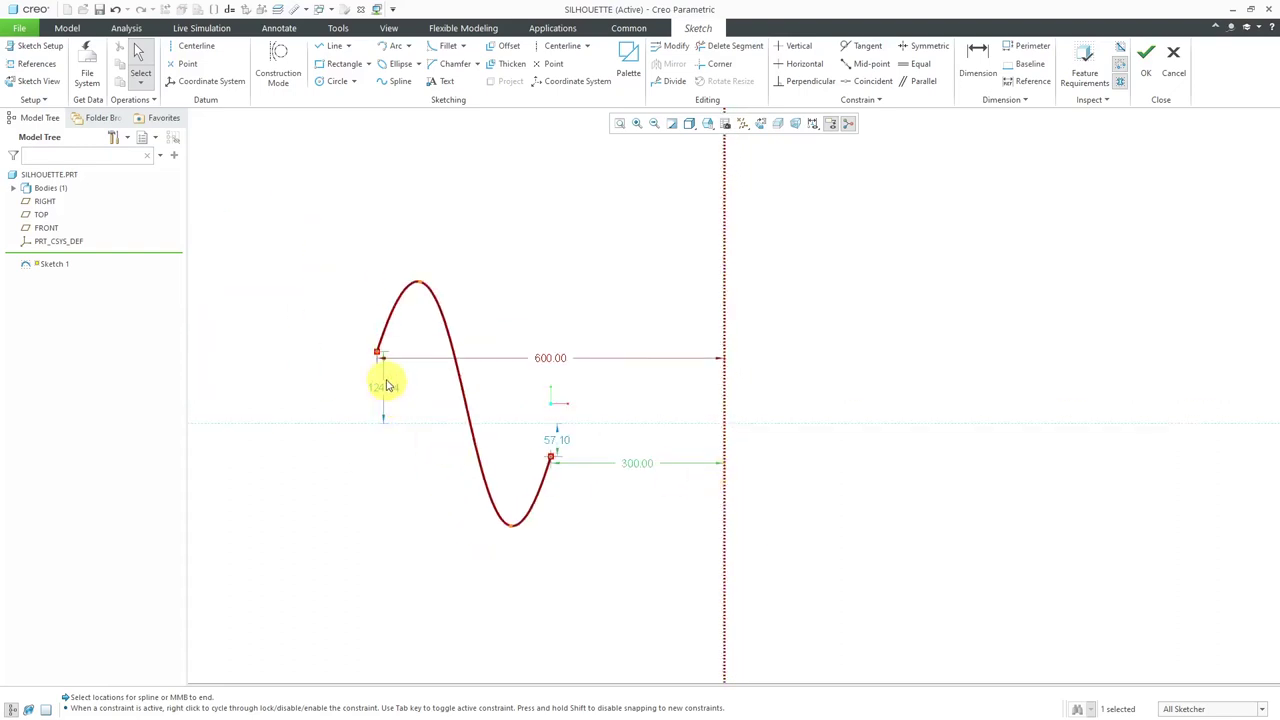
pyautogui.doubleClick(385, 390)
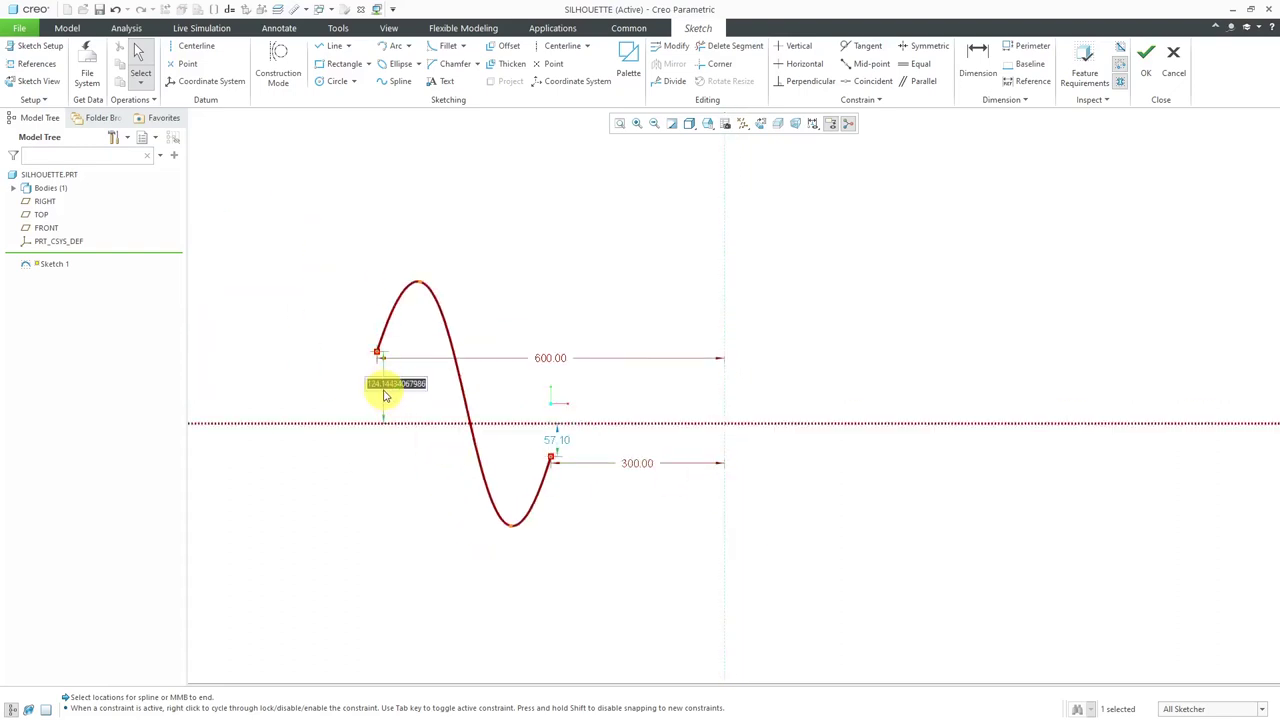
pyautogui.press('Return')
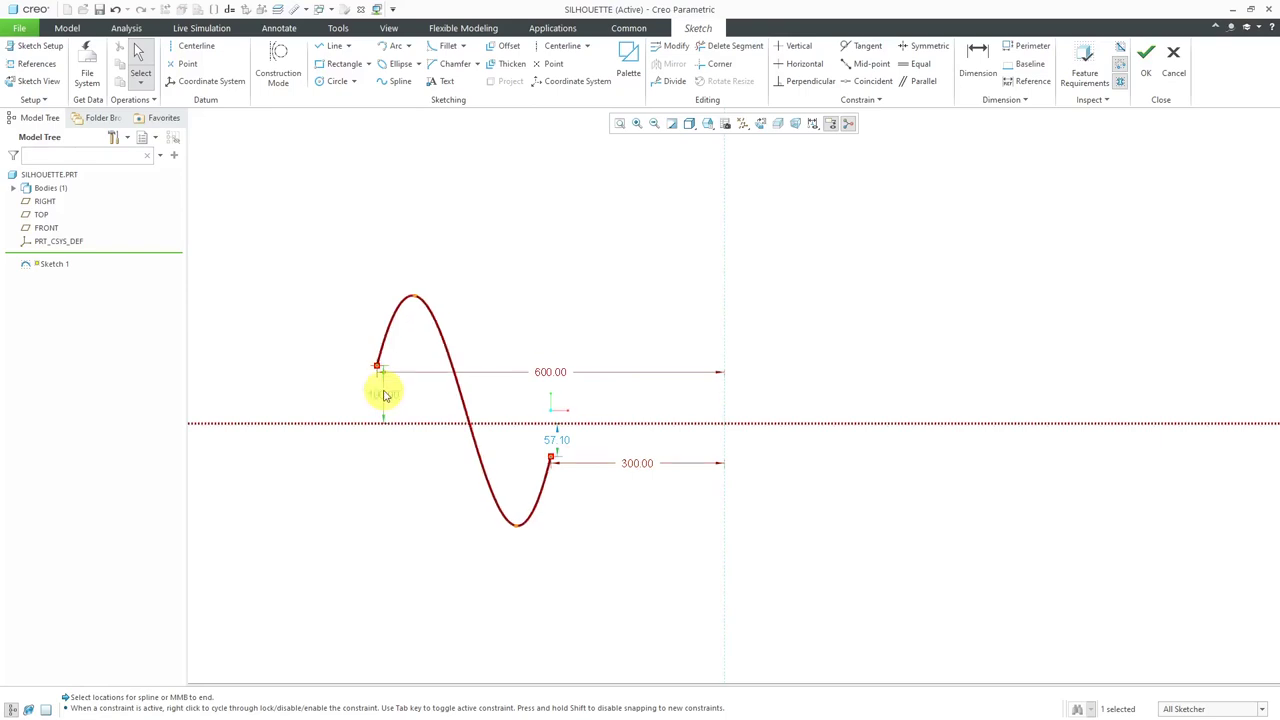
# Make the 57.10 end height equal the 100.00 one and finish Sketch 1.
pyautogui.click(917, 63)
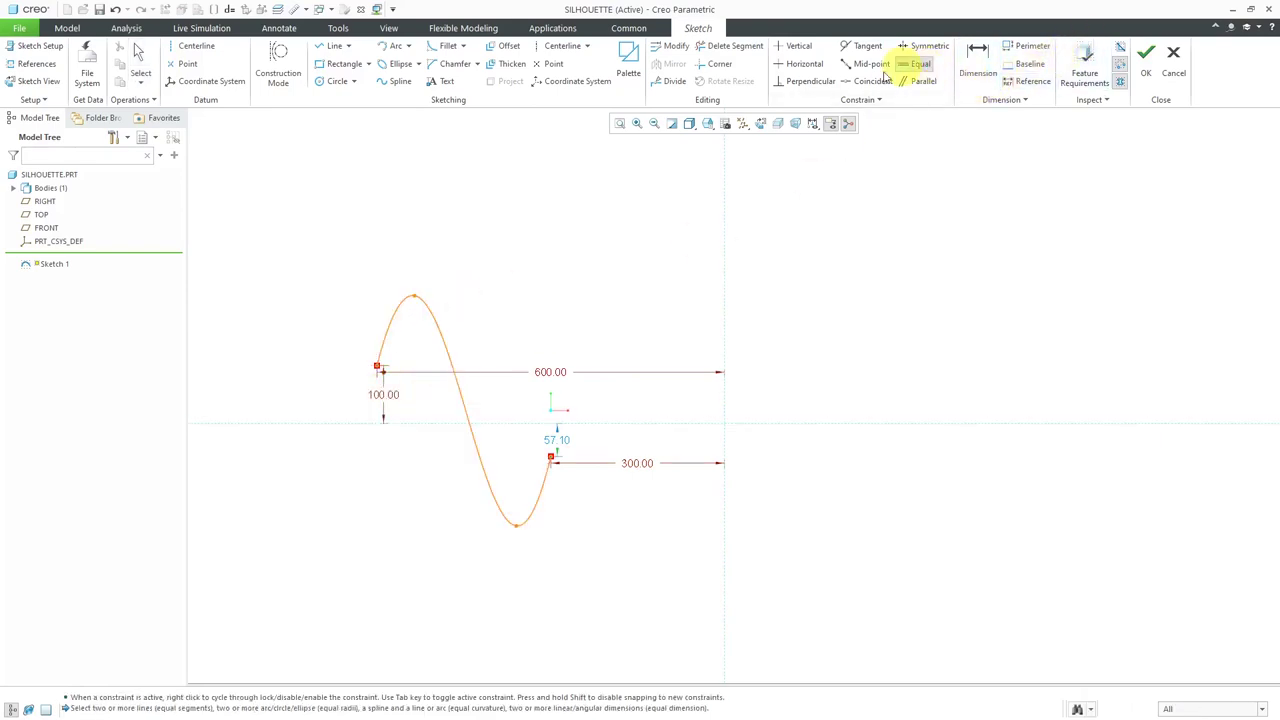
pyautogui.click(399, 399)
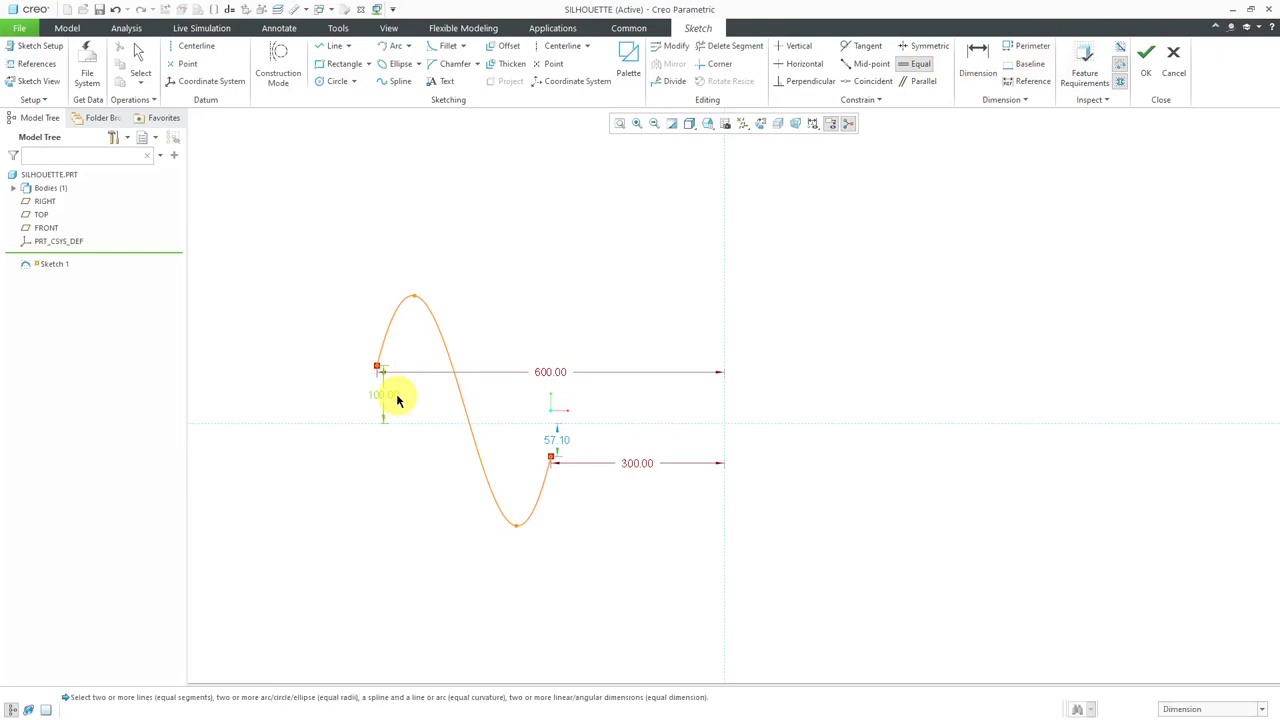
pyautogui.click(560, 442)
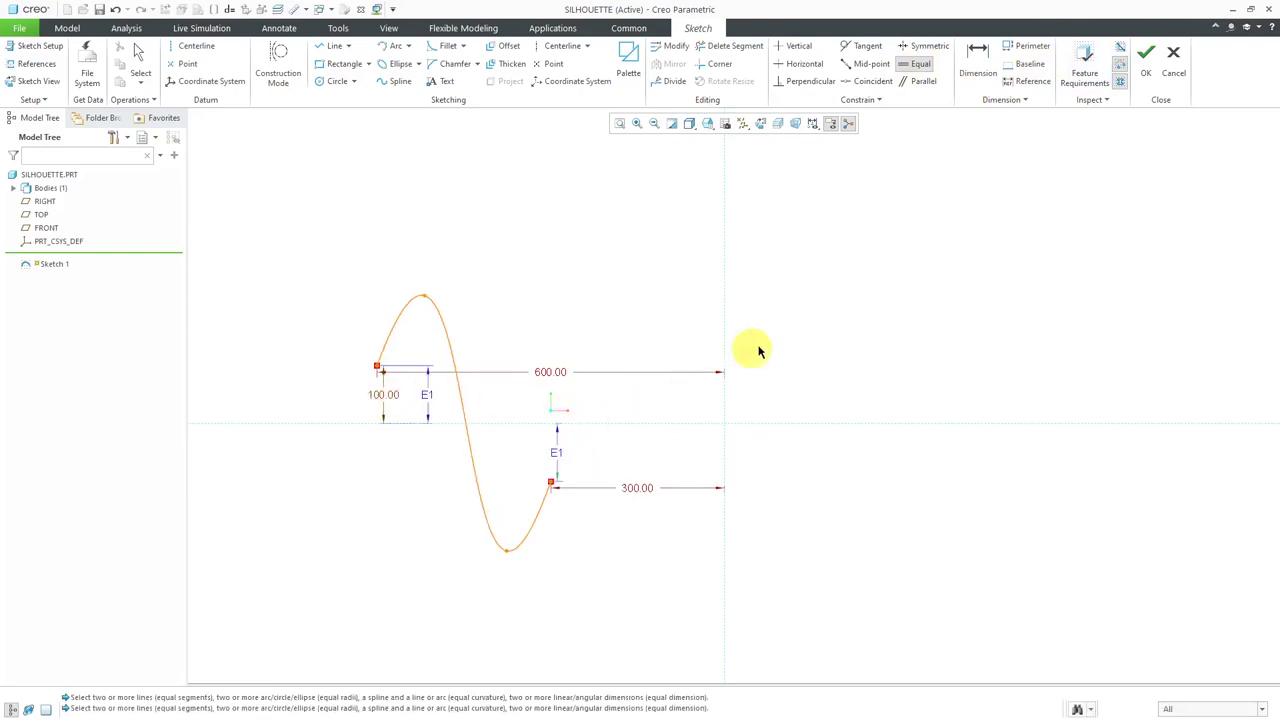
pyautogui.rightClick(835, 328)
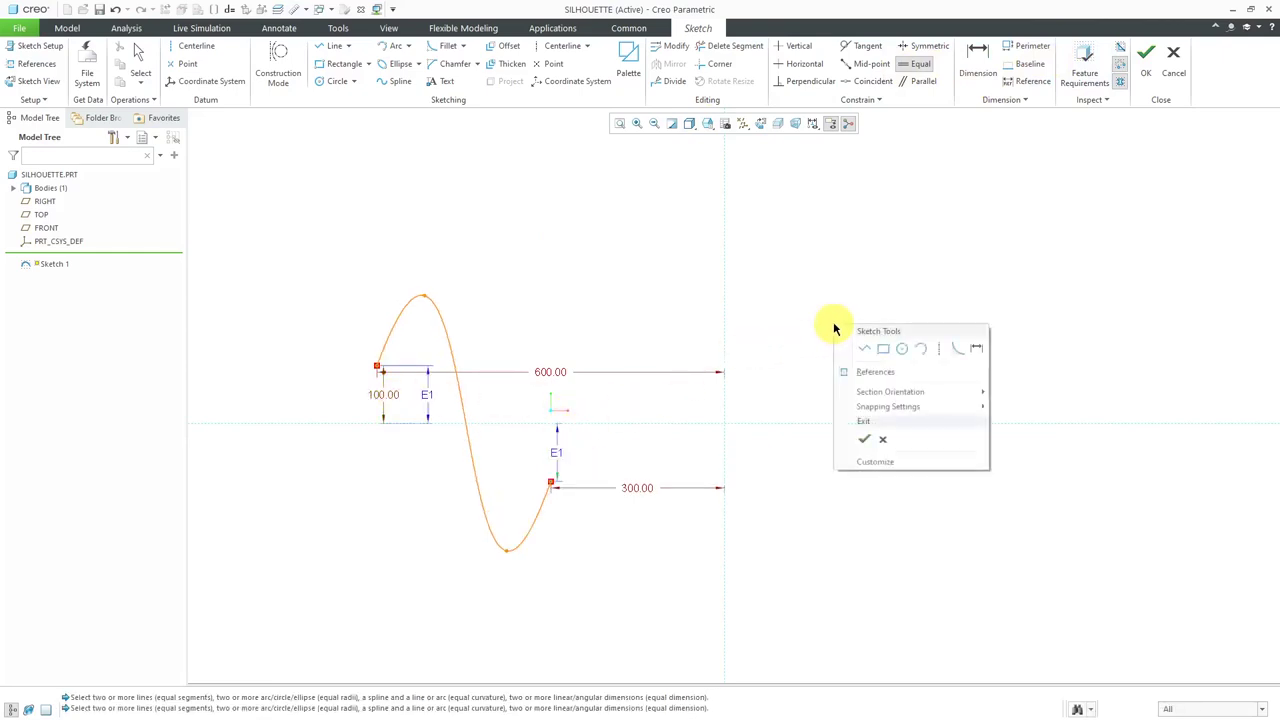
pyautogui.click(864, 441)
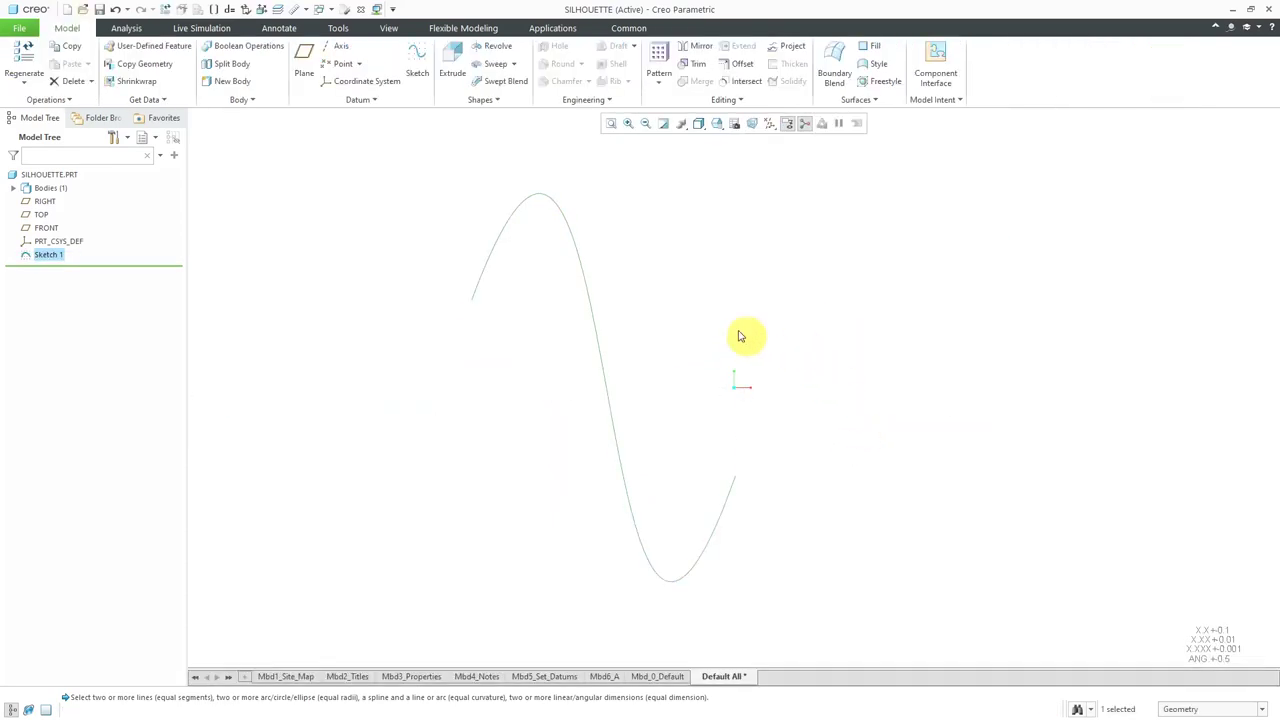
# Show the datum planes again and return to the default 3D orientation.
pyautogui.click(769, 123)
pyautogui.click(804, 204)
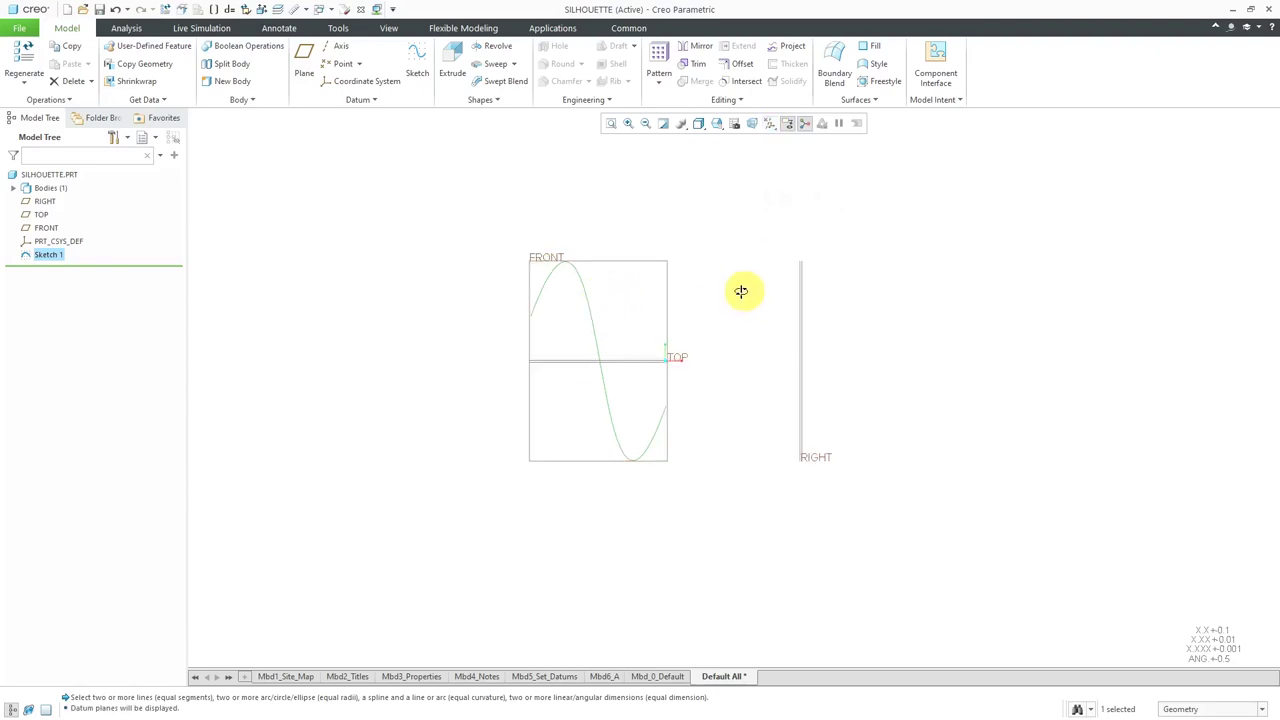
pyautogui.hotkey('ctrl', 'd')
# Extrude the spline as a surface, symmetric about the sketch plane, 400 deep.
pyautogui.click(449, 73)
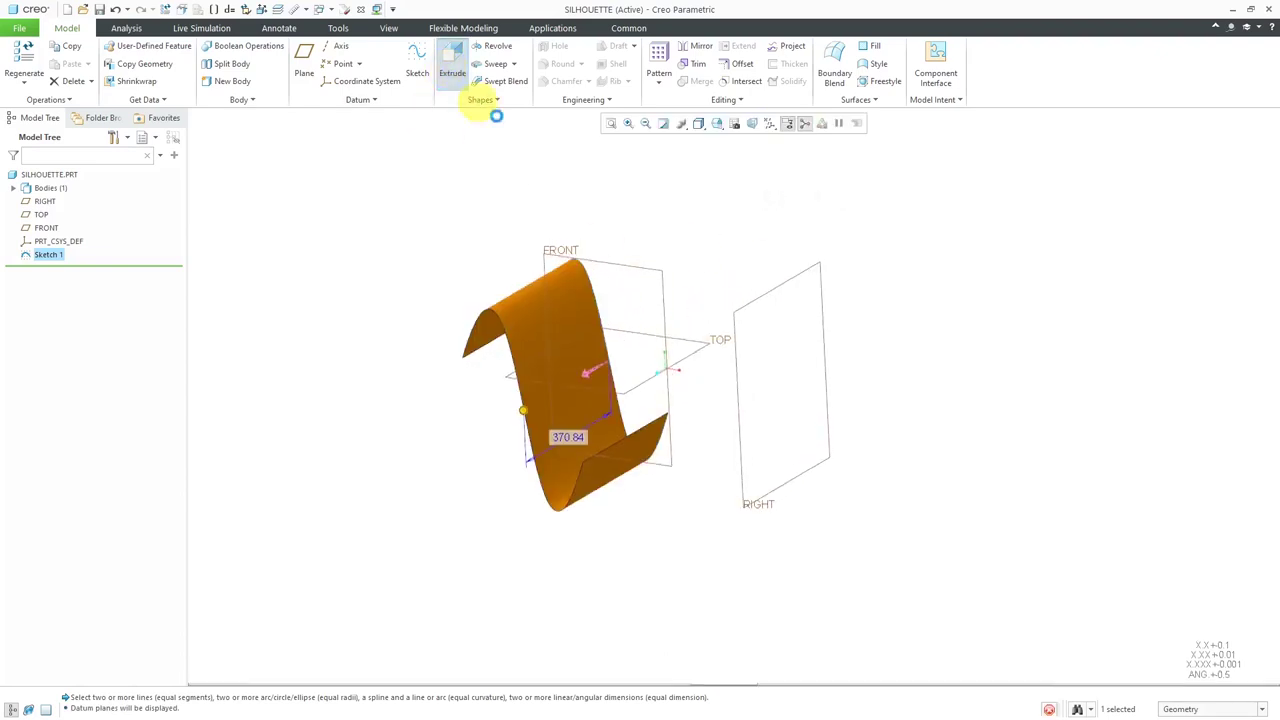
pyautogui.rightClick(517, 418)
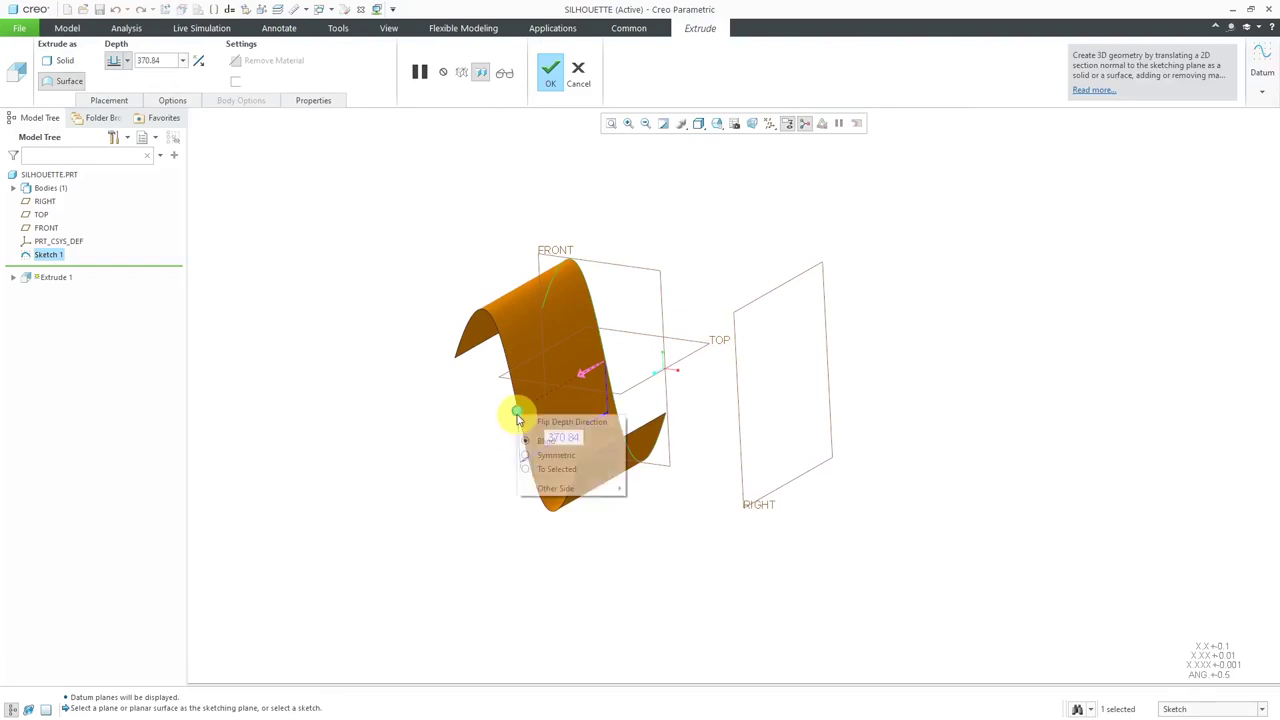
pyautogui.click(547, 453)
pyautogui.doubleClick(606, 413)
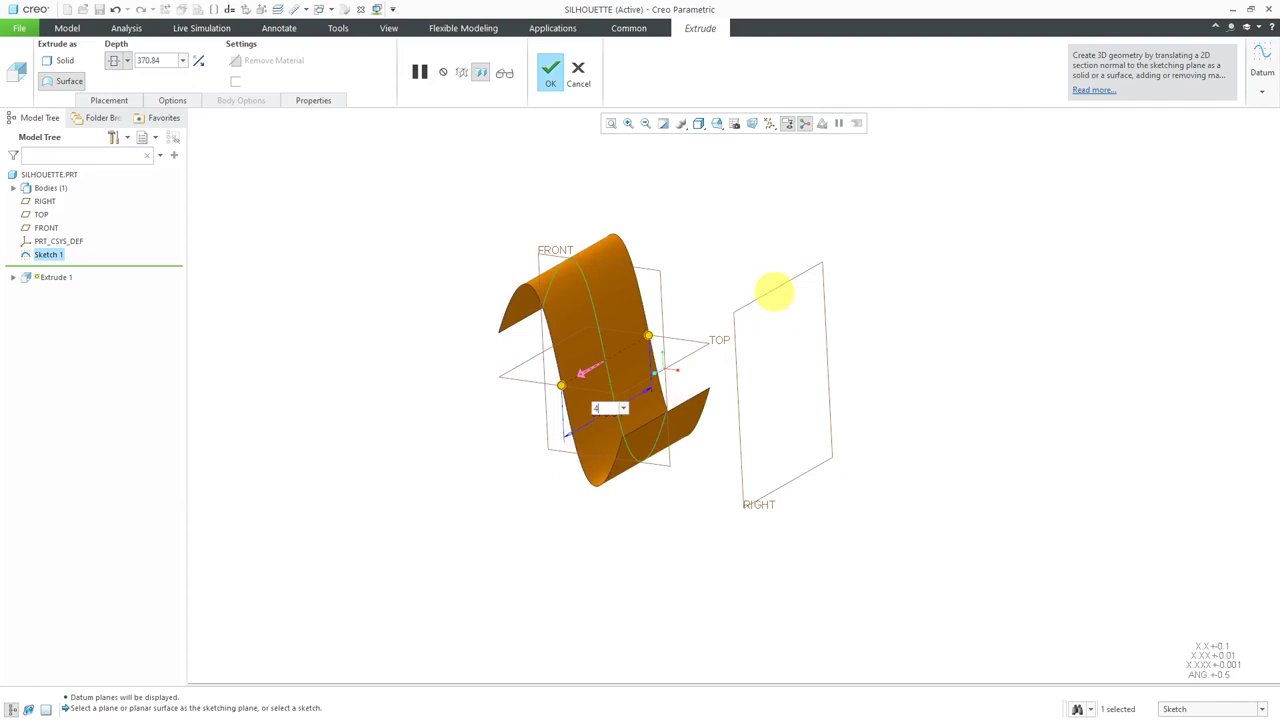
pyautogui.press('Return')
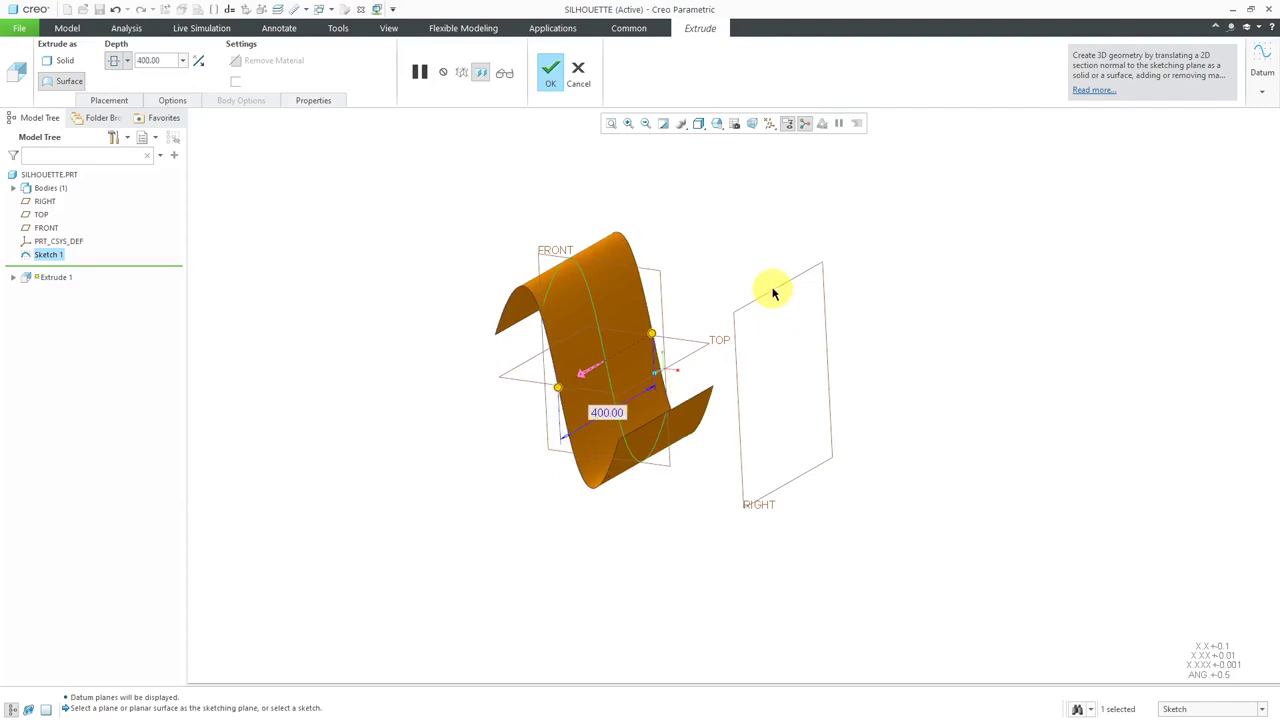
pyautogui.middleClick(772, 291)
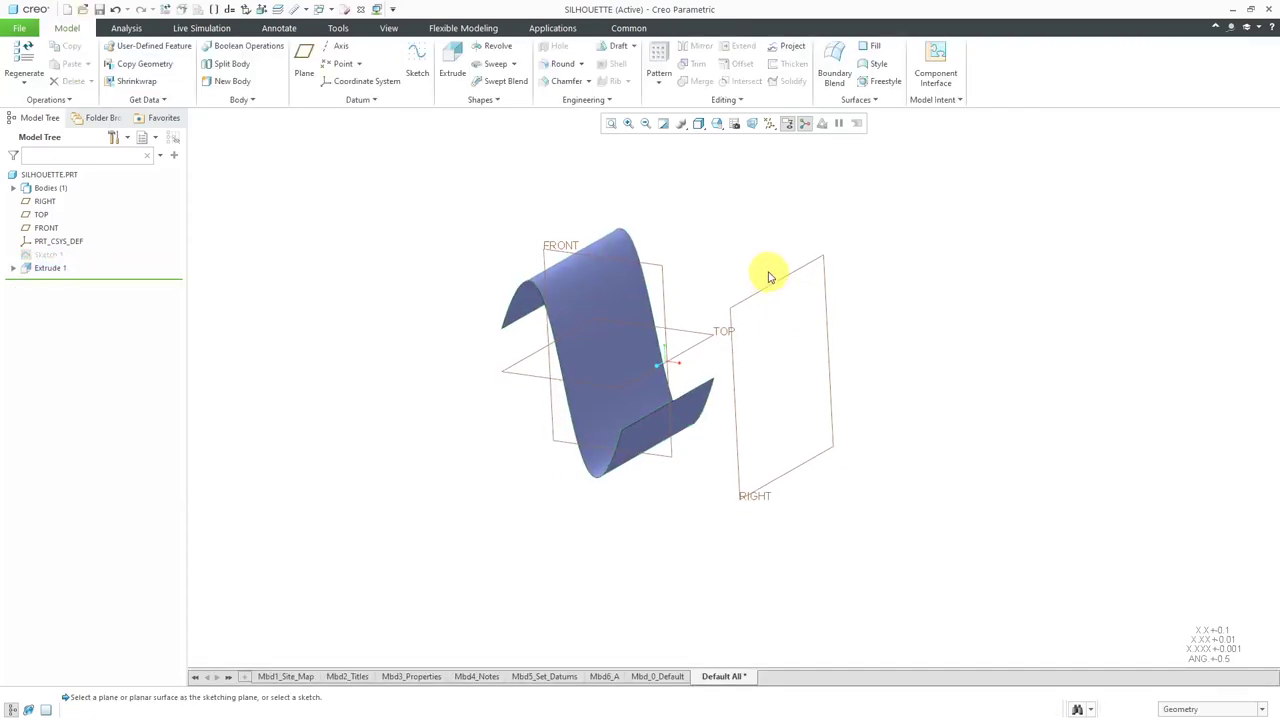
# Hide the FRONT and TOP datum planes, leaving only RIGHT visible.
pyautogui.click(670, 277)
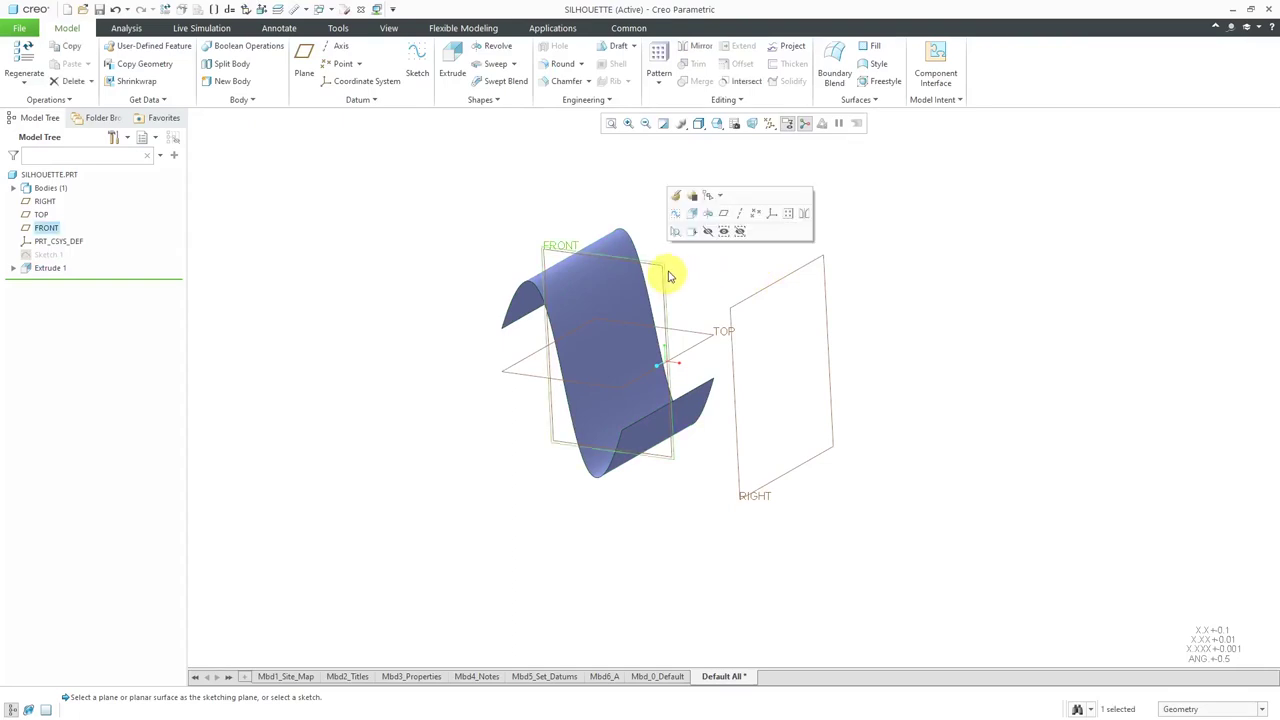
pyautogui.click(707, 231)
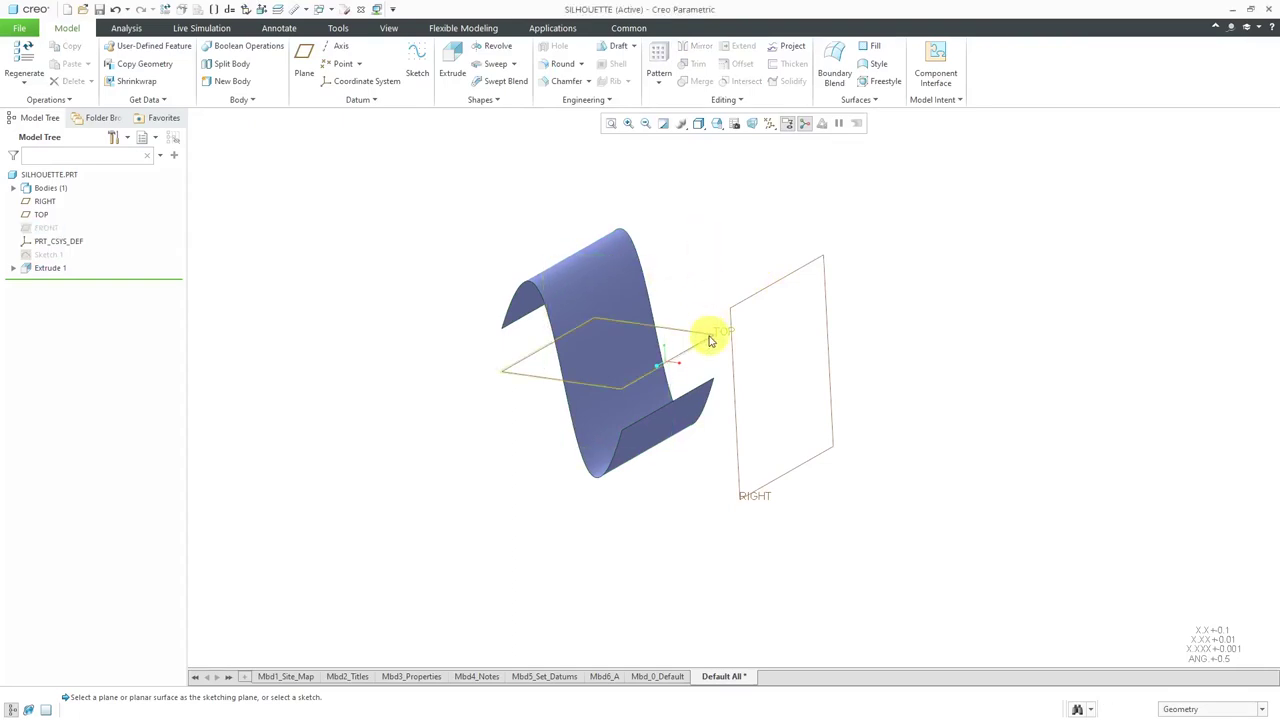
pyautogui.click(709, 341)
pyautogui.click(751, 293)
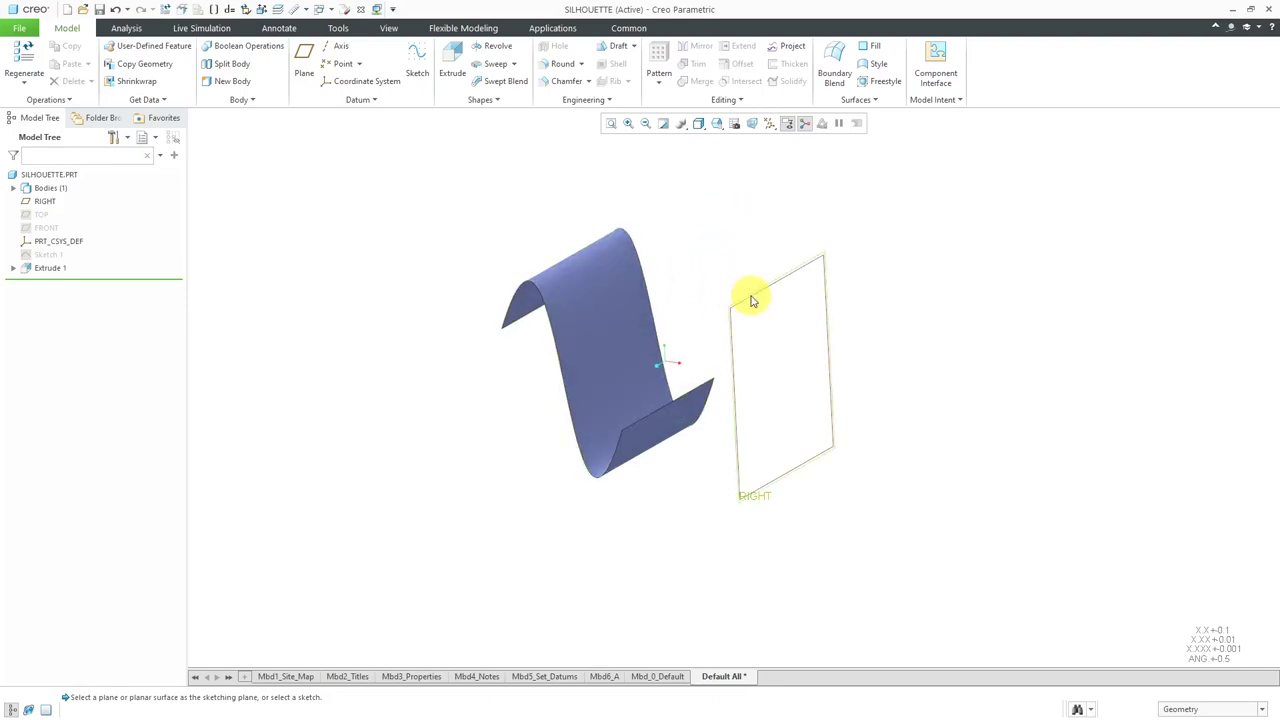
# Trim the wavy extruded quilt using datum plane RIGHT as the trimming object.
pyautogui.click(629, 317)
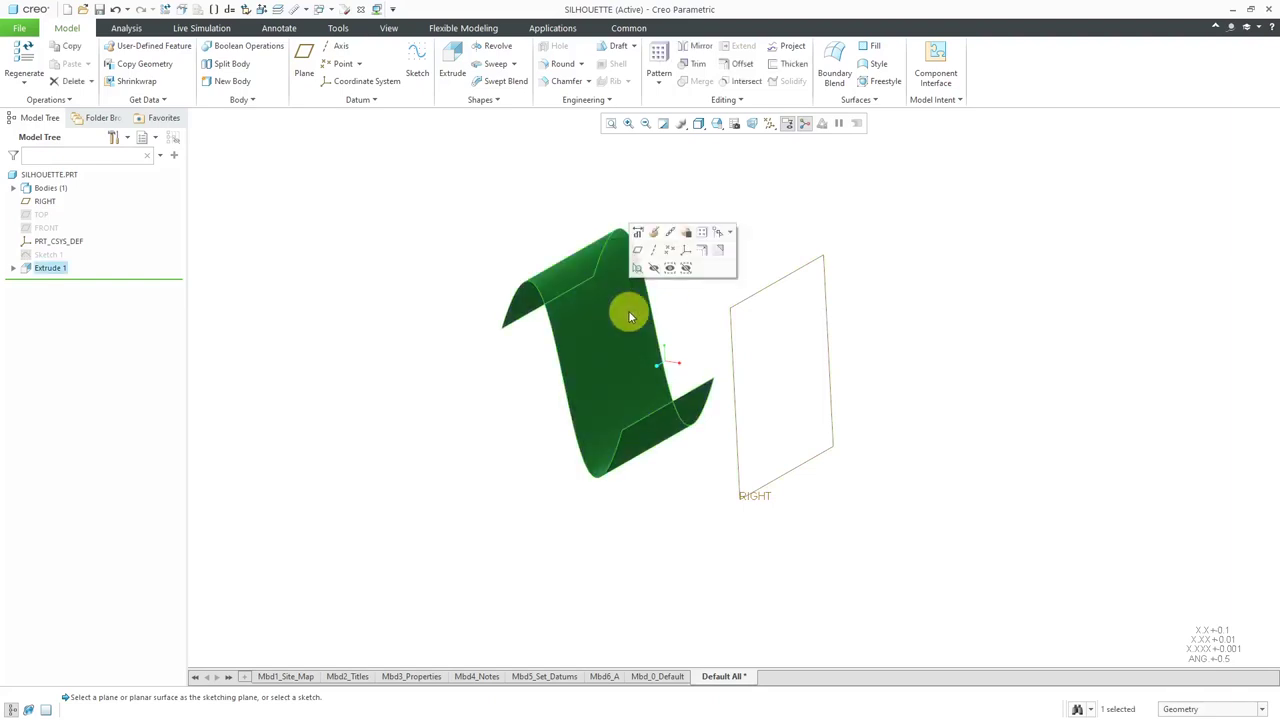
pyautogui.click(690, 63)
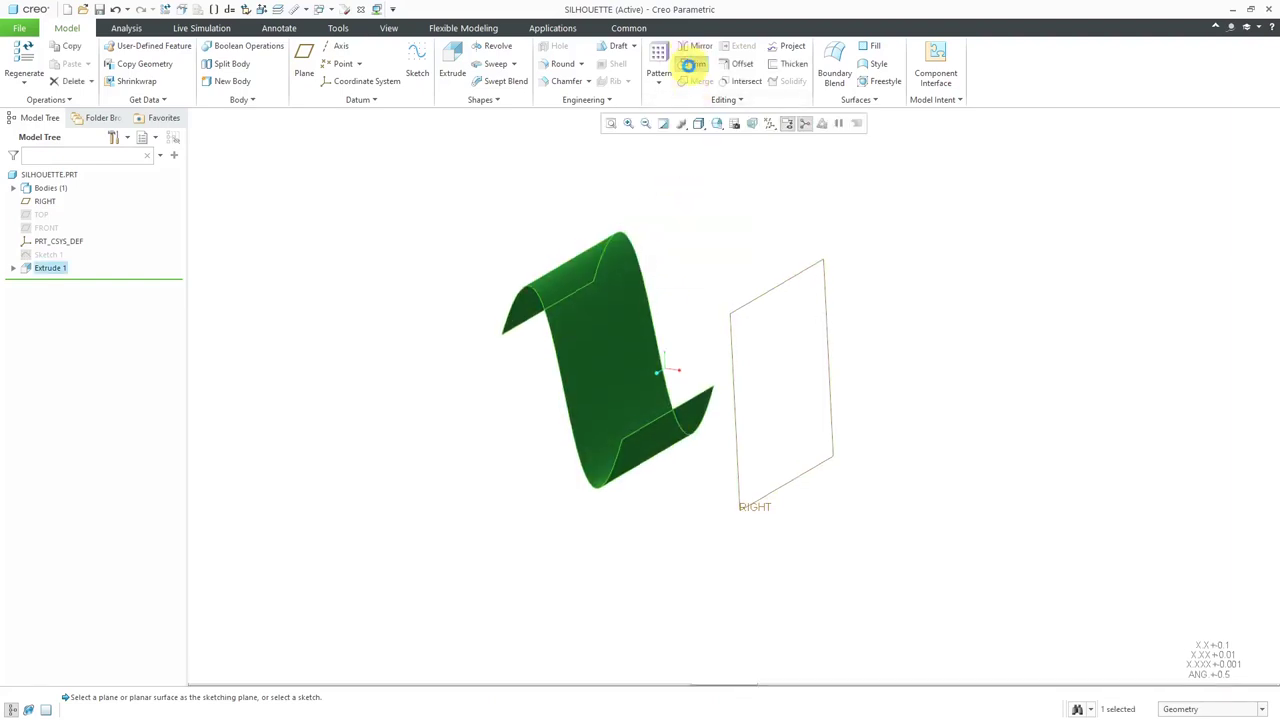
pyautogui.click(123, 101)
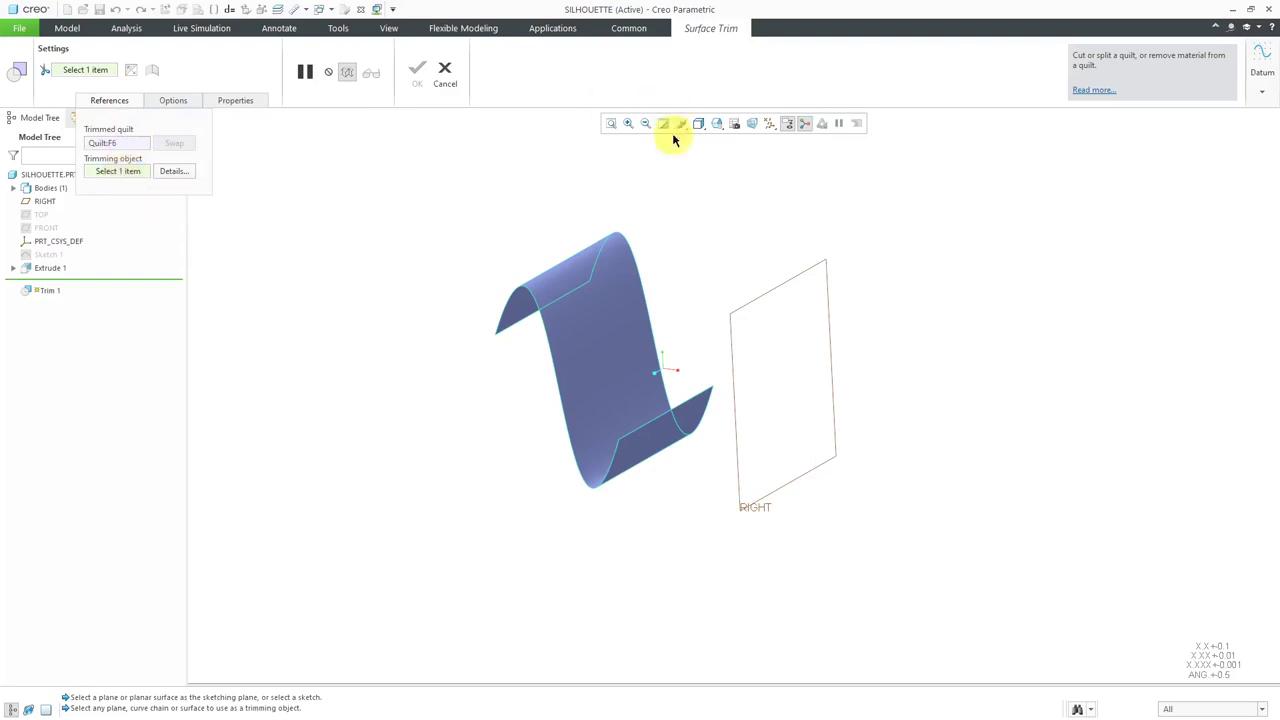
pyautogui.click(778, 286)
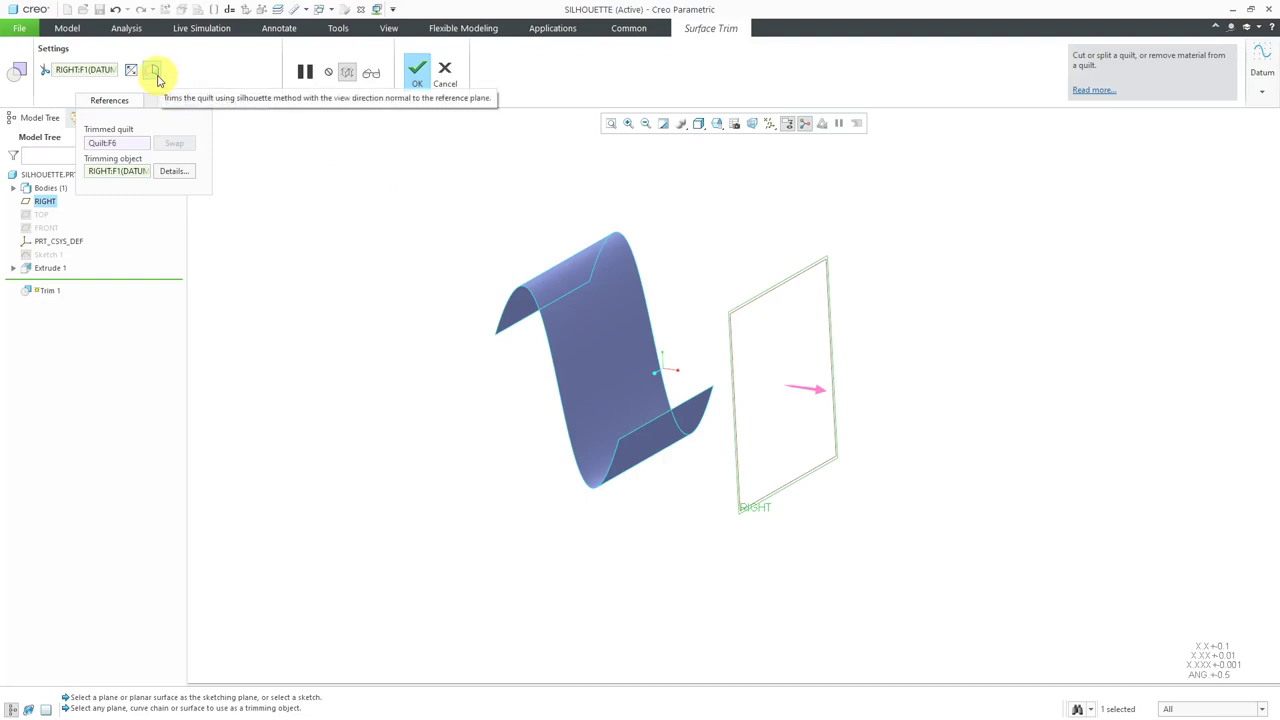
# Switch the trim to silhouette mode normal to RIGHT and preview the result.
pyautogui.click(157, 80)
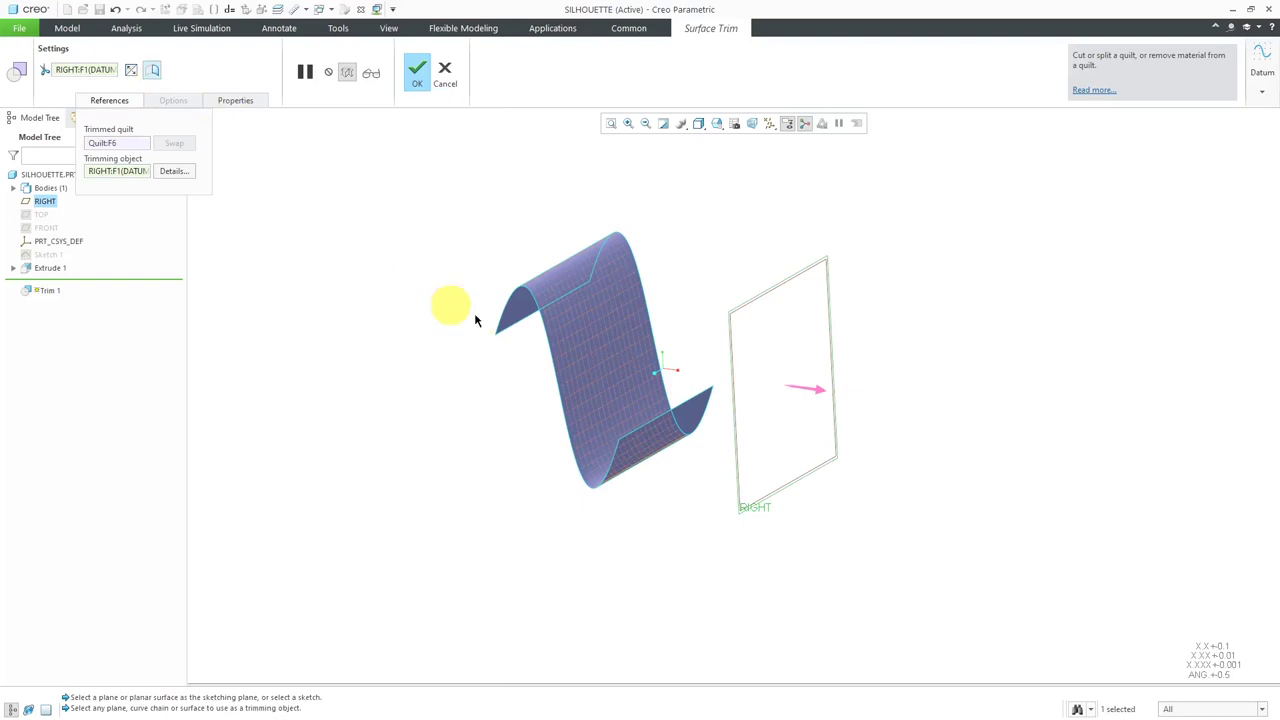
pyautogui.moveTo(471, 394)
pyautogui.mouseDown(button='middle')
pyautogui.moveTo(514, 377)
pyautogui.moveTo(489, 396)
pyautogui.mouseUp(button='middle')
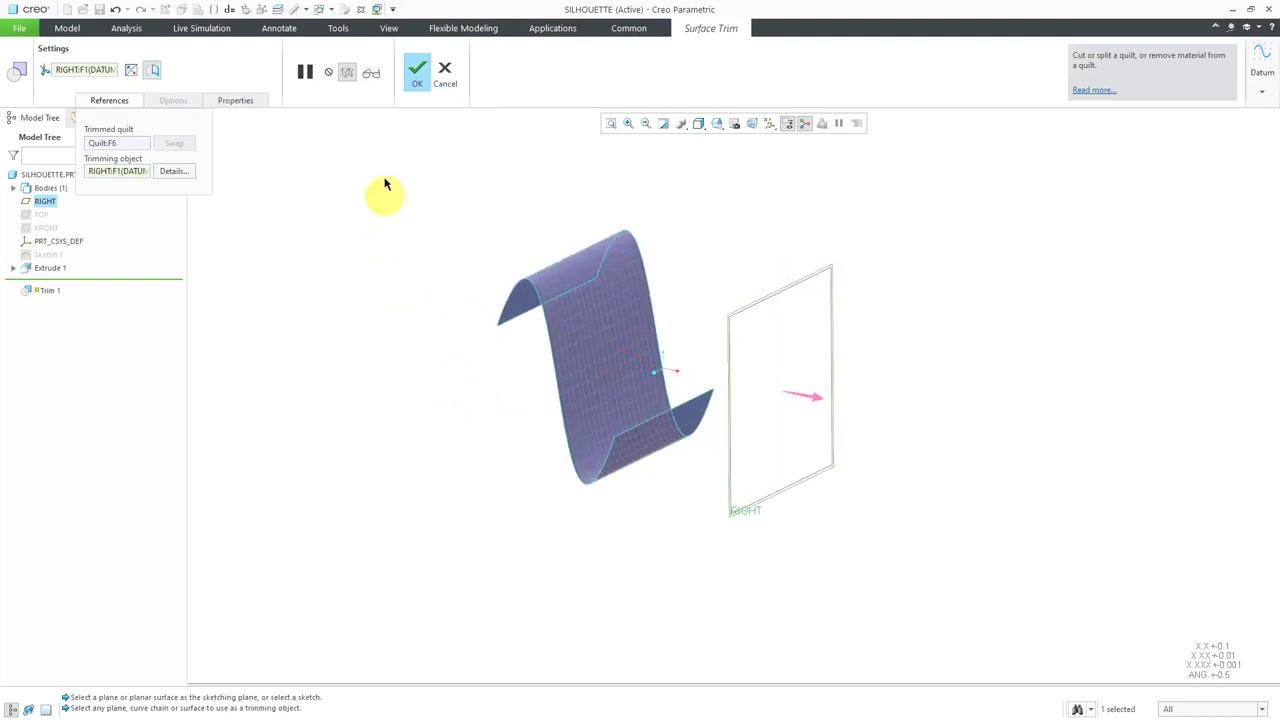
pyautogui.click(371, 76)
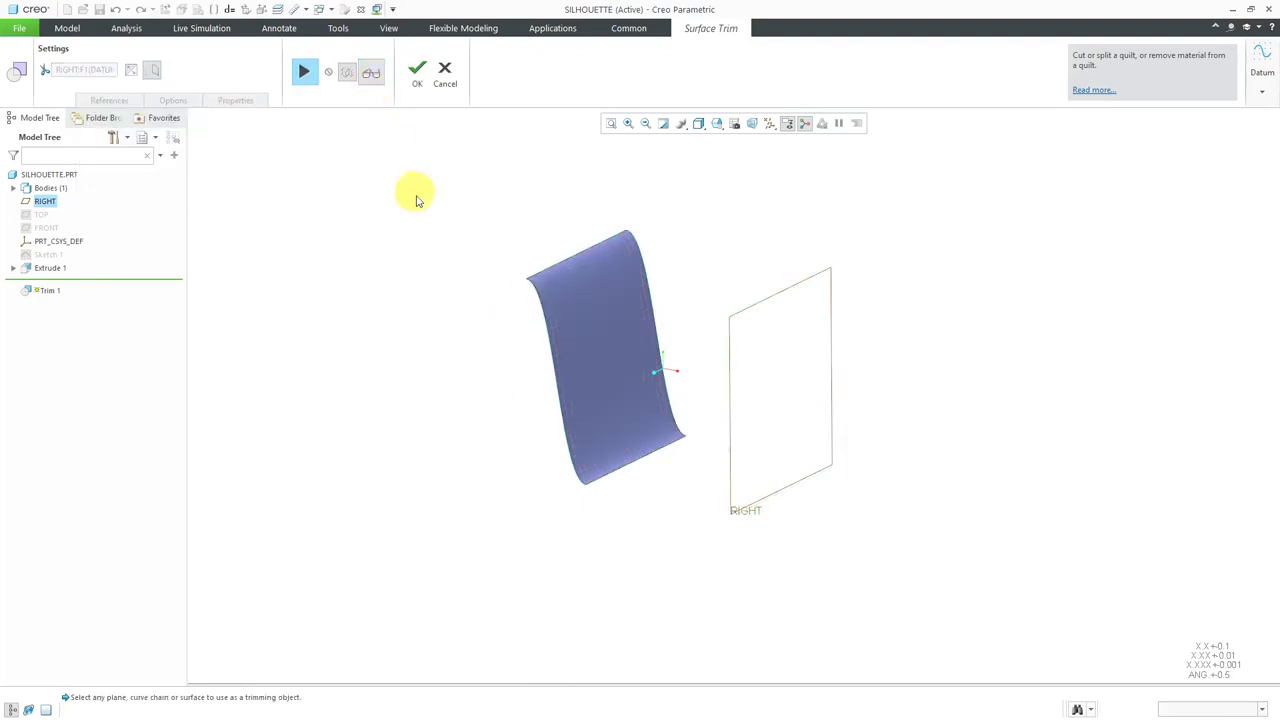
pyautogui.moveTo(480, 288)
pyautogui.mouseDown(button='middle')
pyautogui.moveTo(533, 275)
pyautogui.moveTo(494, 291)
pyautogui.mouseUp(button='middle')
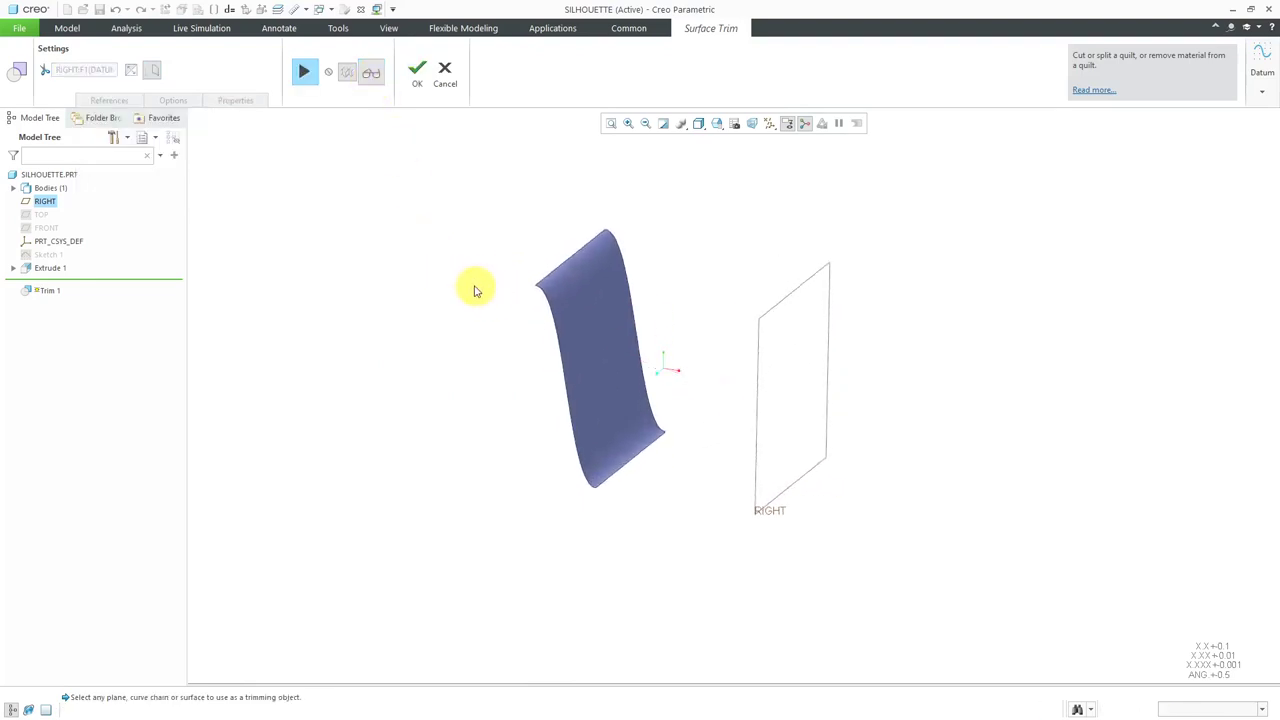
# Flip the kept side of the silhouette trim and preview the two end patches.
pyautogui.click(305, 74)
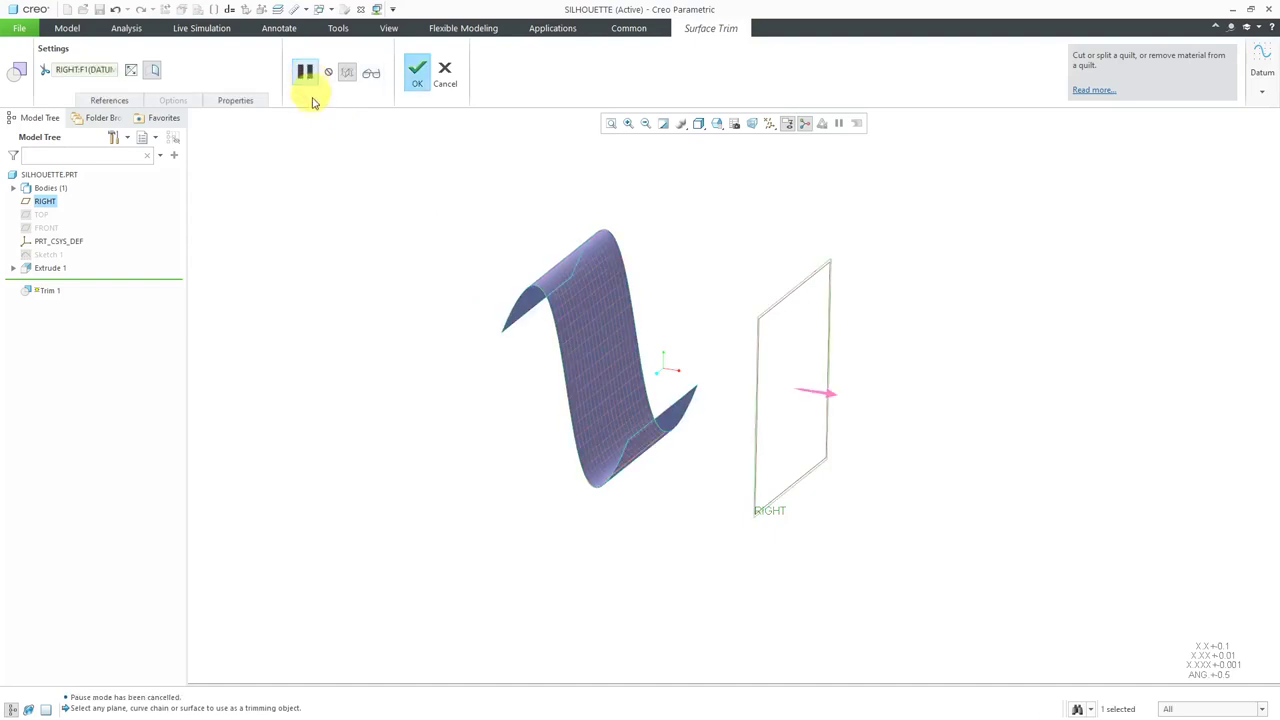
pyautogui.click(130, 70)
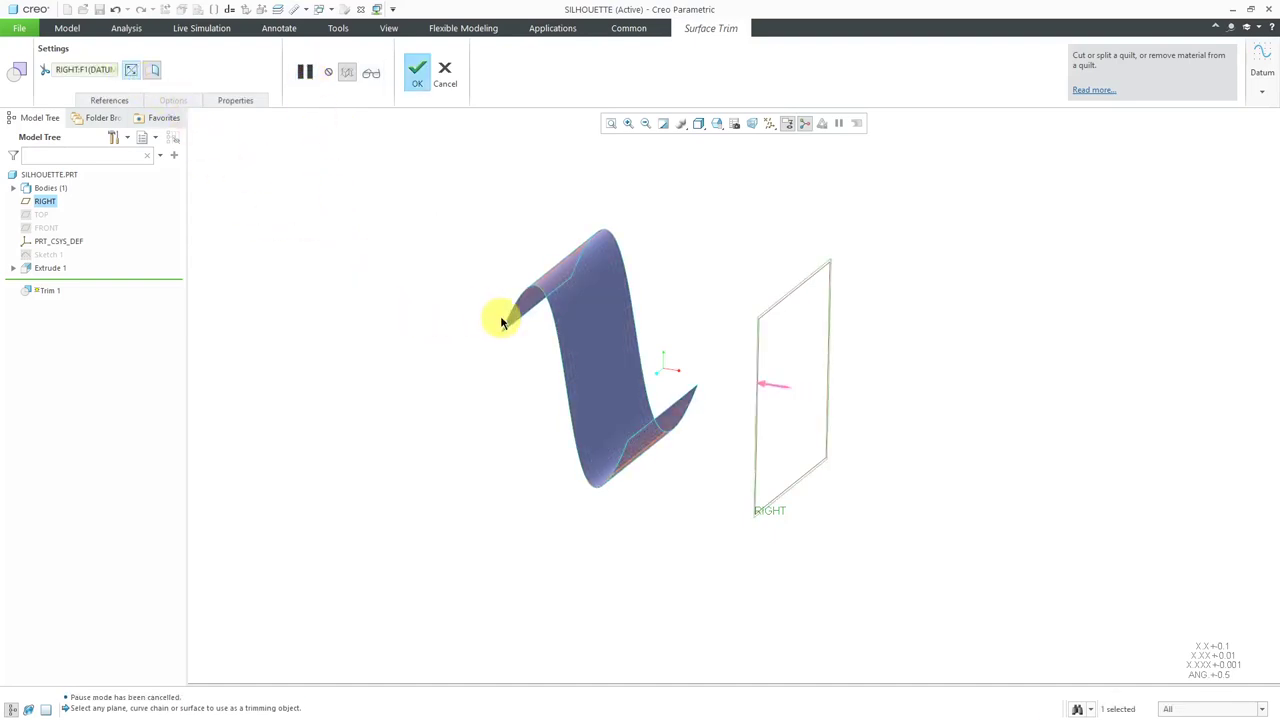
pyautogui.click(371, 74)
pyautogui.moveTo(543, 334)
pyautogui.mouseDown(button='middle')
pyautogui.moveTo(546, 314)
pyautogui.moveTo(573, 311)
pyautogui.moveTo(540, 330)
pyautogui.mouseUp(button='middle')
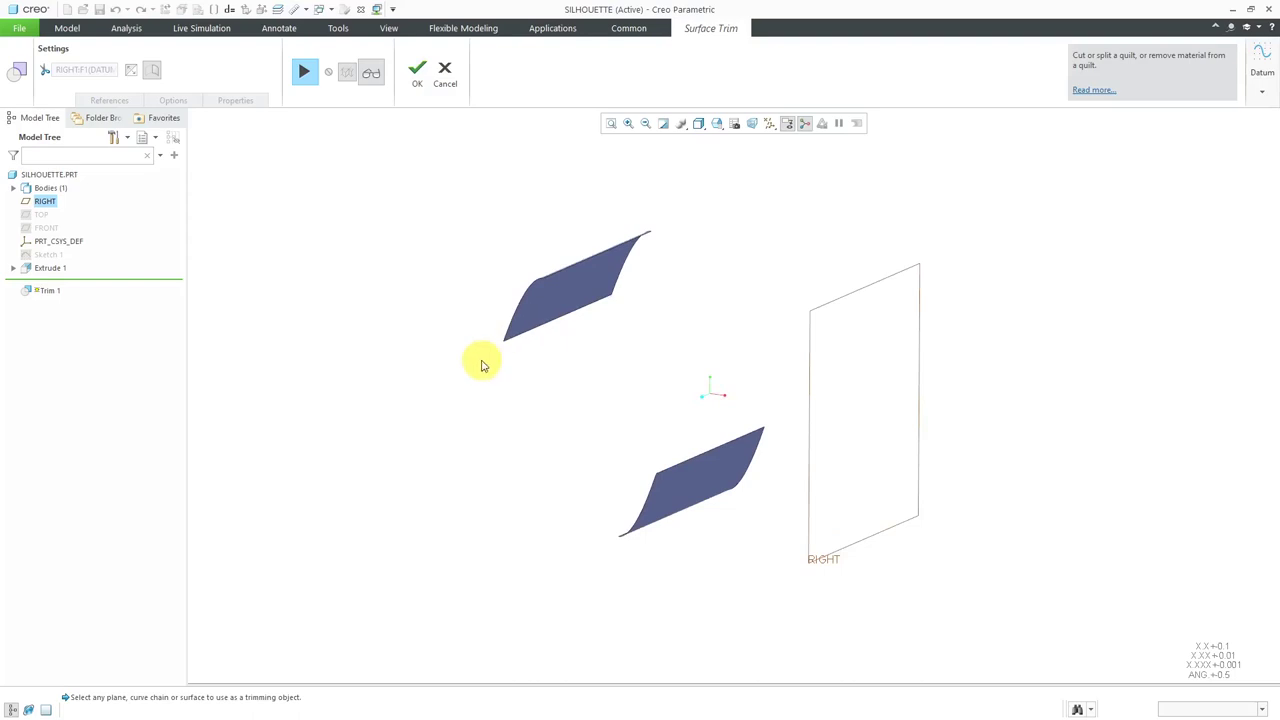
# Complete Trim 1 and view the two remaining strips normal to plane RIGHT.
pyautogui.middleClick(460, 433)
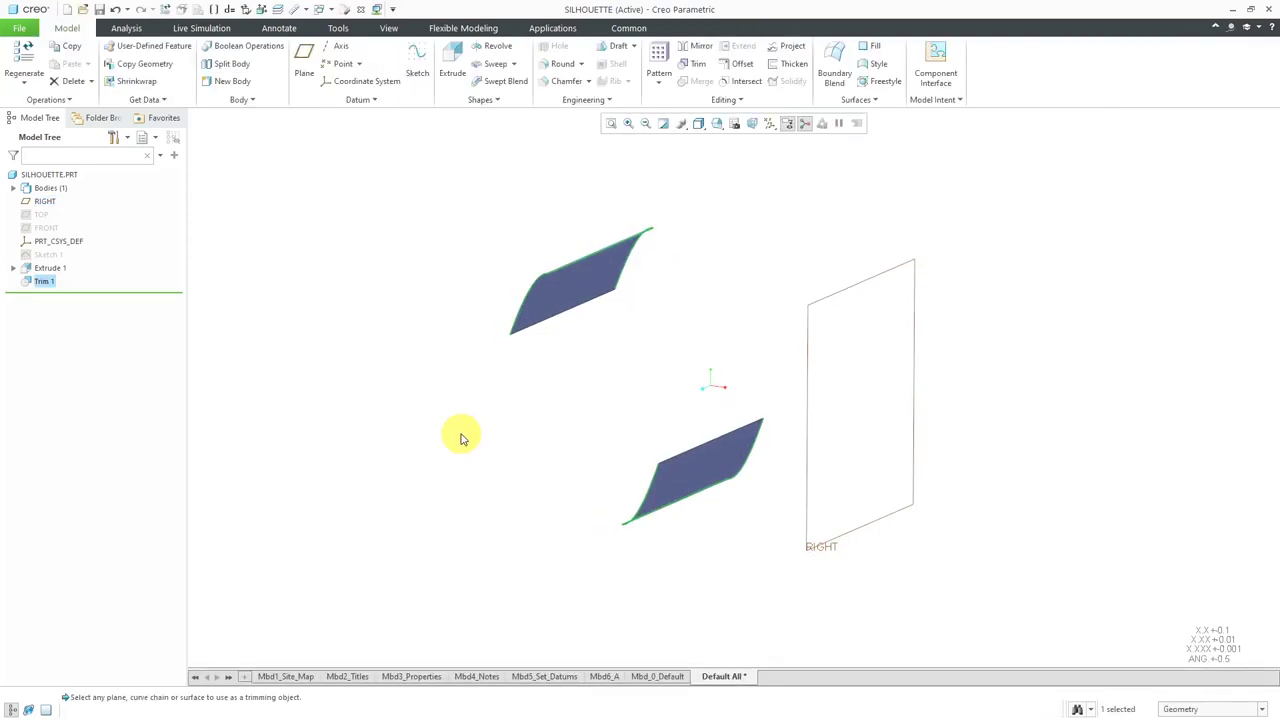
pyautogui.moveTo(460, 434); pyautogui.dragTo(494, 414, button='middle')
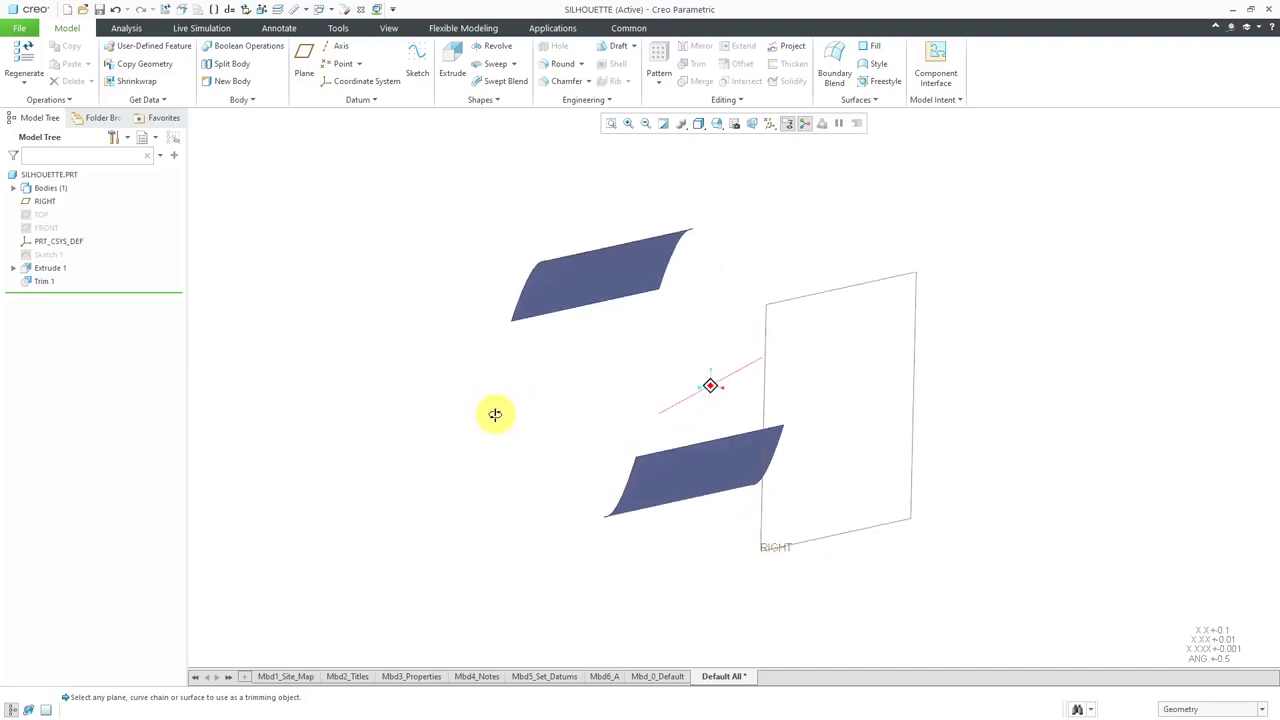
pyautogui.click(764, 380)
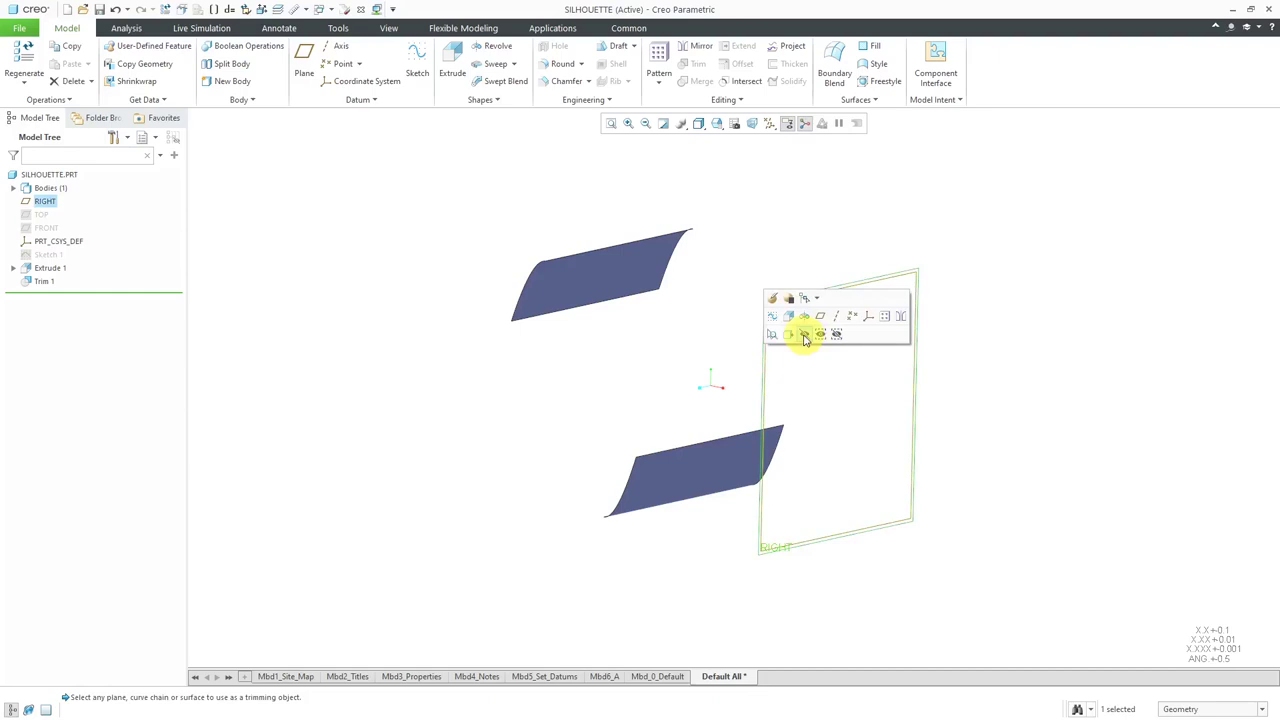
pyautogui.click(787, 335)
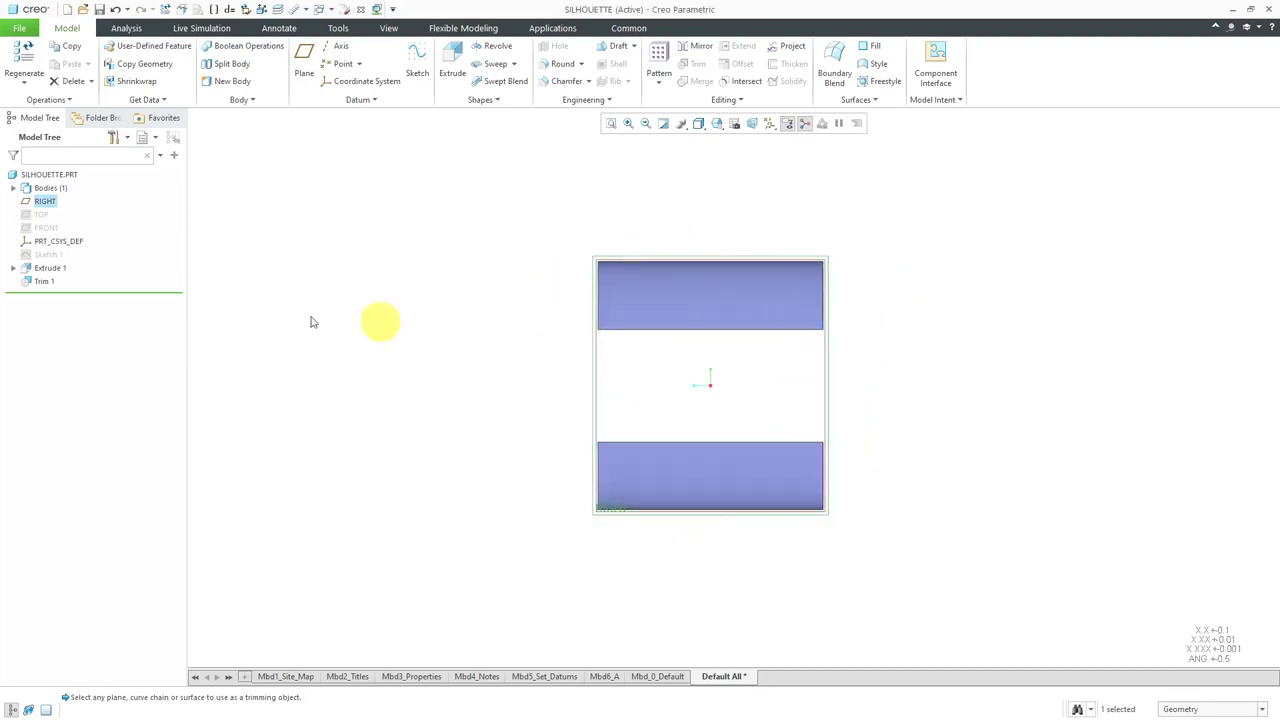
# Edit Trim 1's definition, flip the kept side, and finish the redefinition.
pyautogui.click(46, 281)
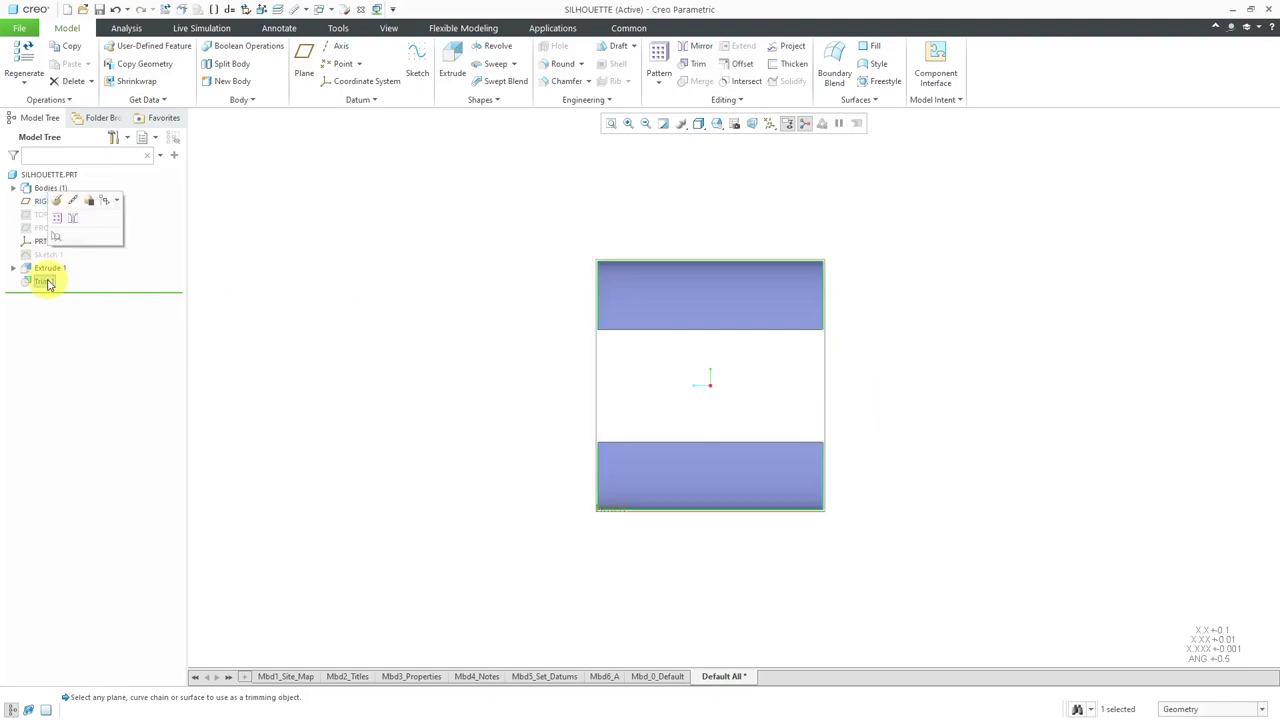
pyautogui.click(57, 200)
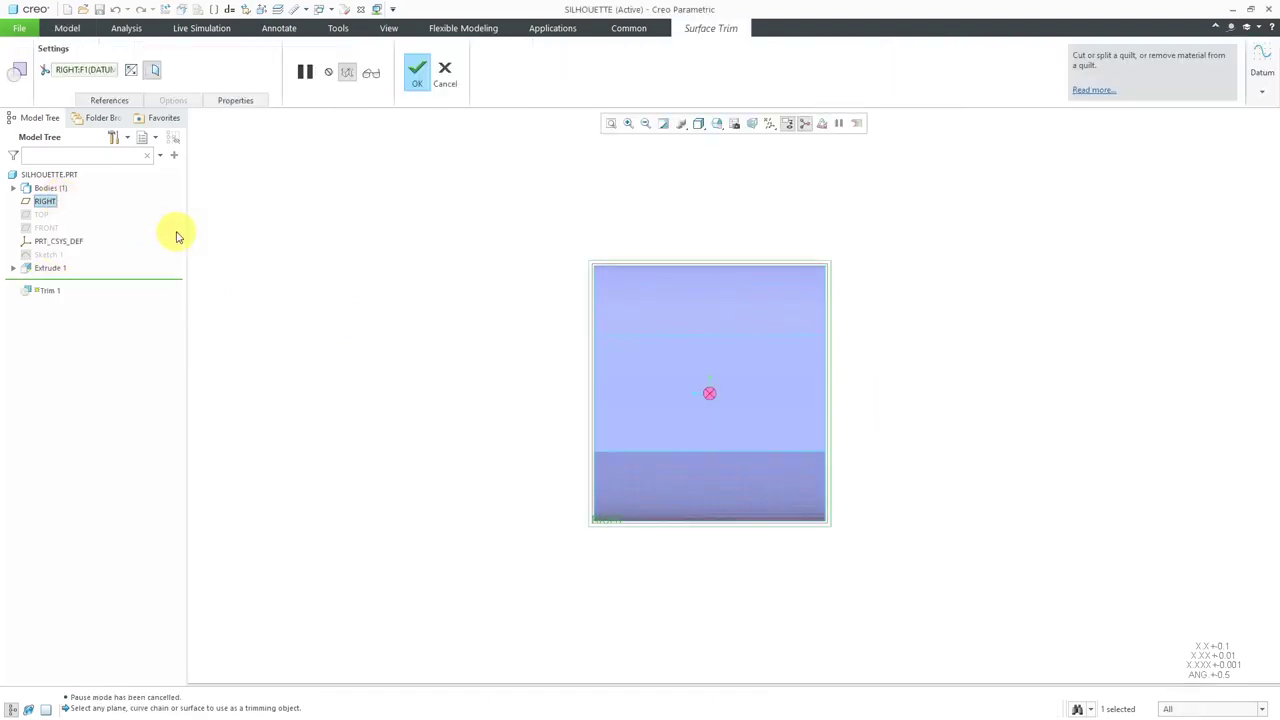
pyautogui.click(131, 70)
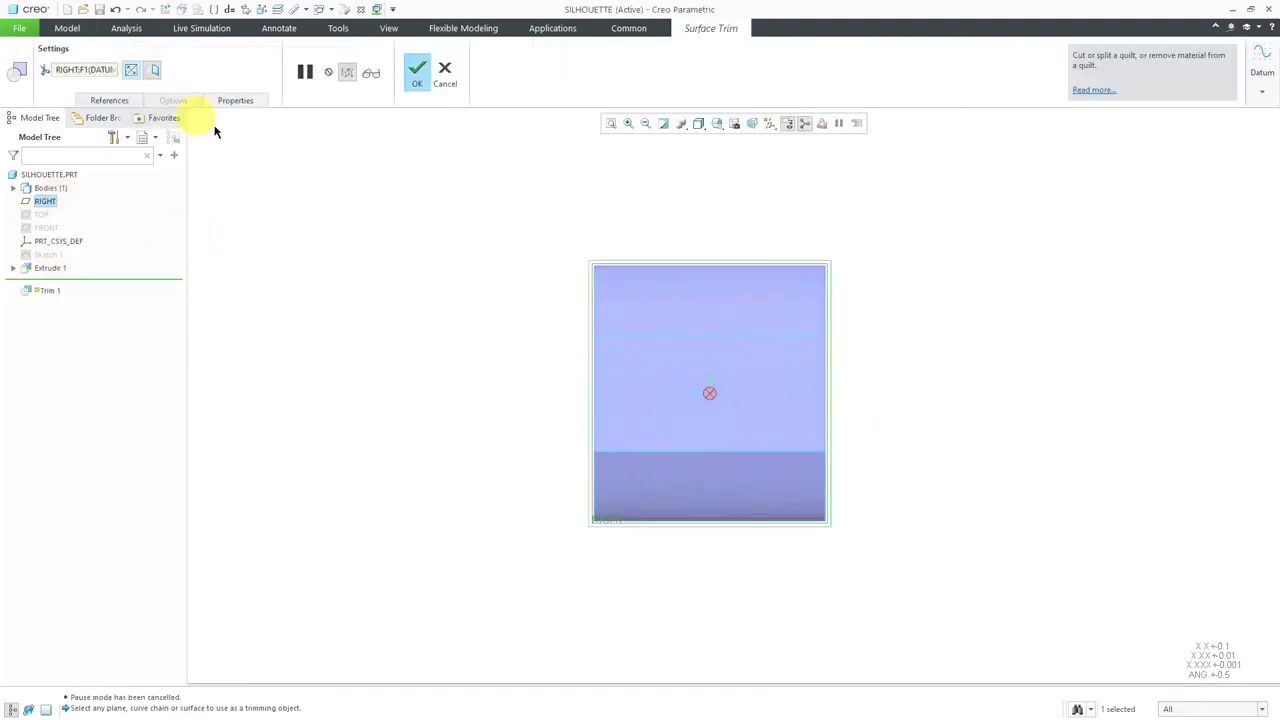
pyautogui.middleClick(401, 274)
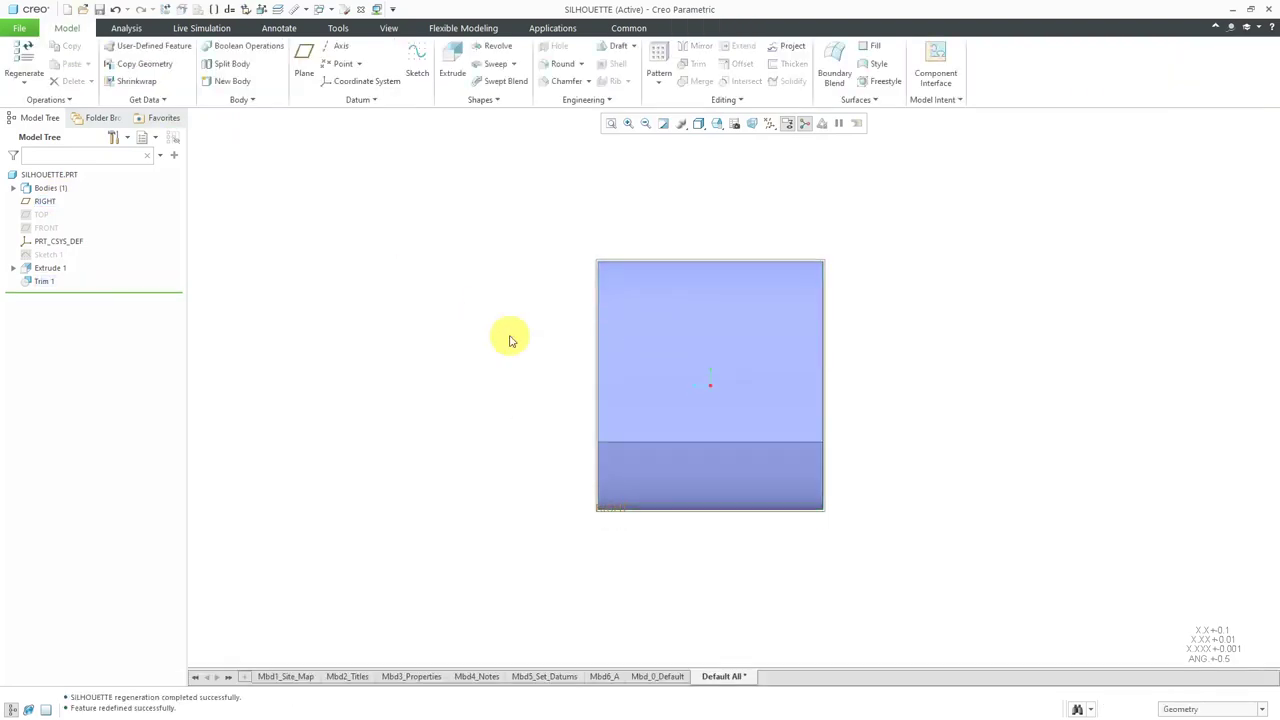
pyautogui.moveTo(509, 340); pyautogui.dragTo(534, 360, button='middle')
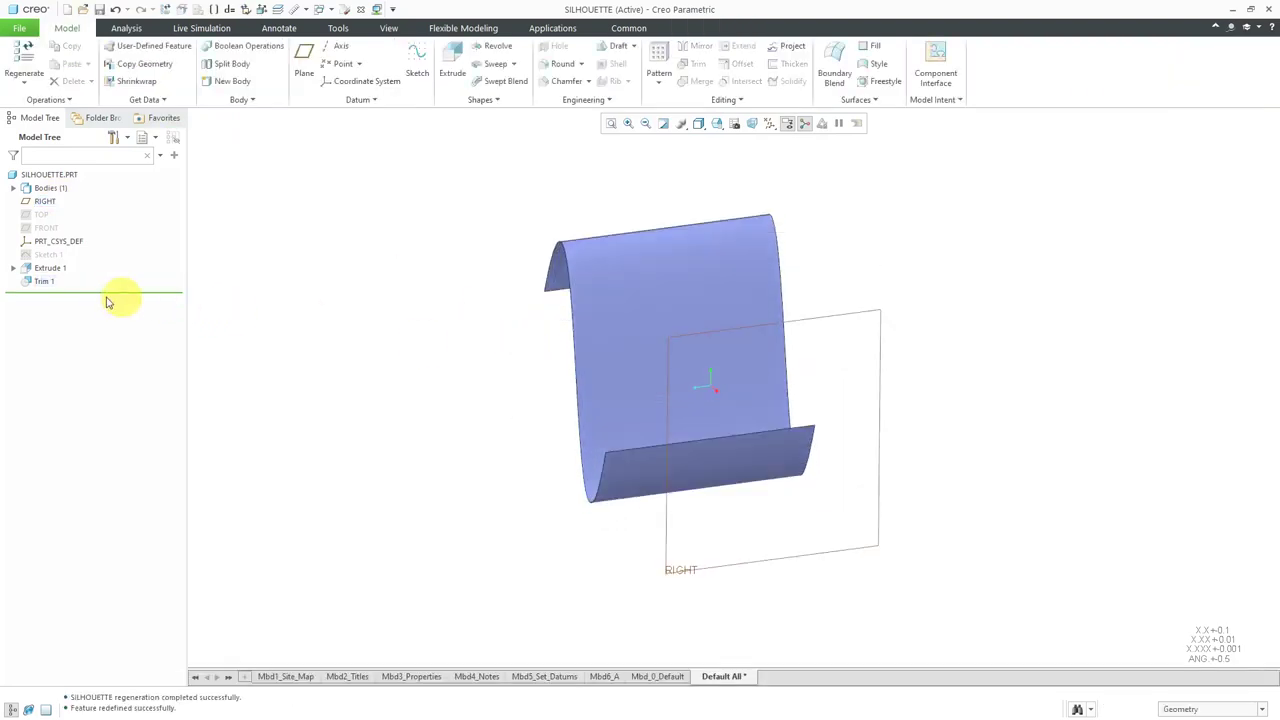
# Reopen Trim 1, inspect the central curved panel preview, and confirm it.
pyautogui.click(45, 283)
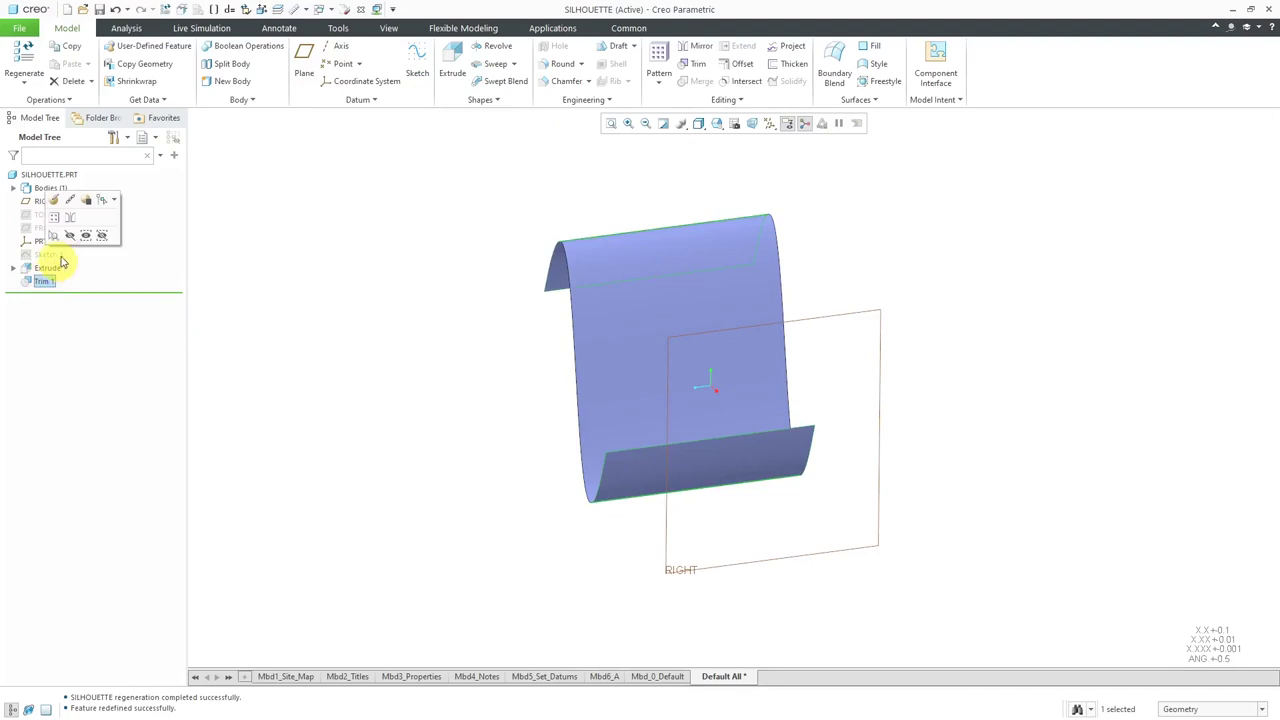
pyautogui.click(56, 200)
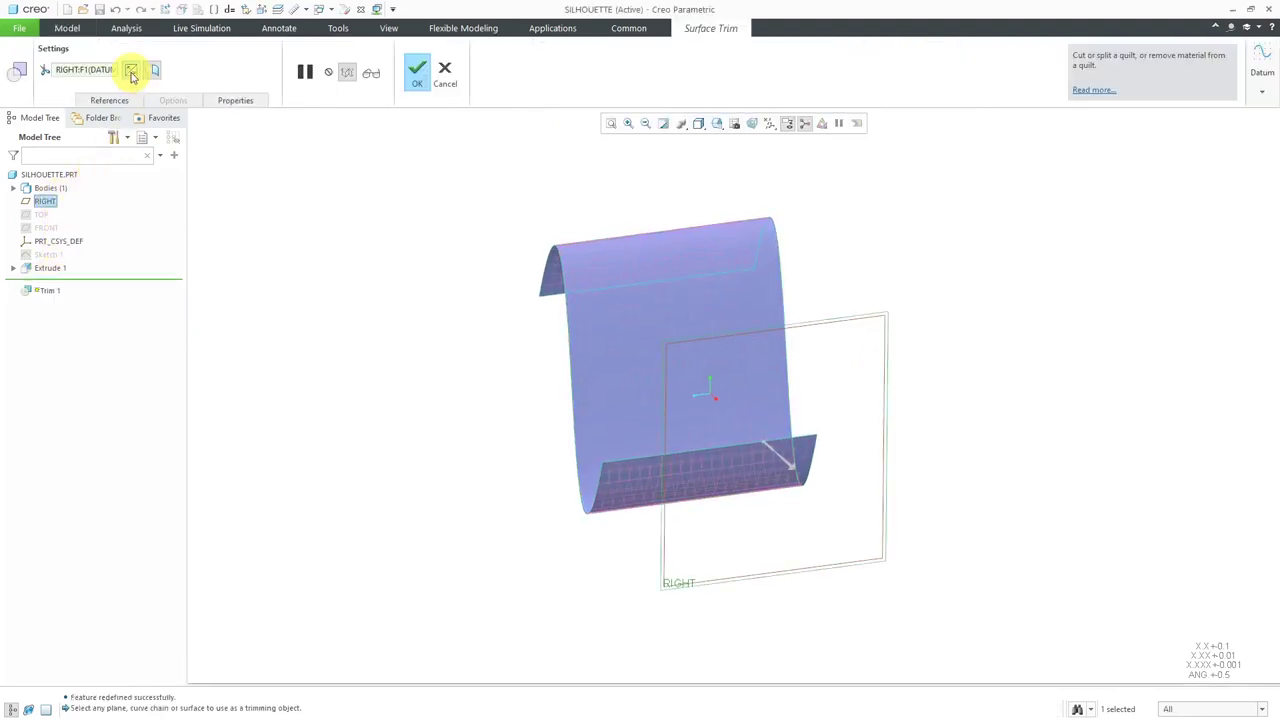
pyautogui.moveTo(423, 309); pyautogui.dragTo(452, 350, button='middle')
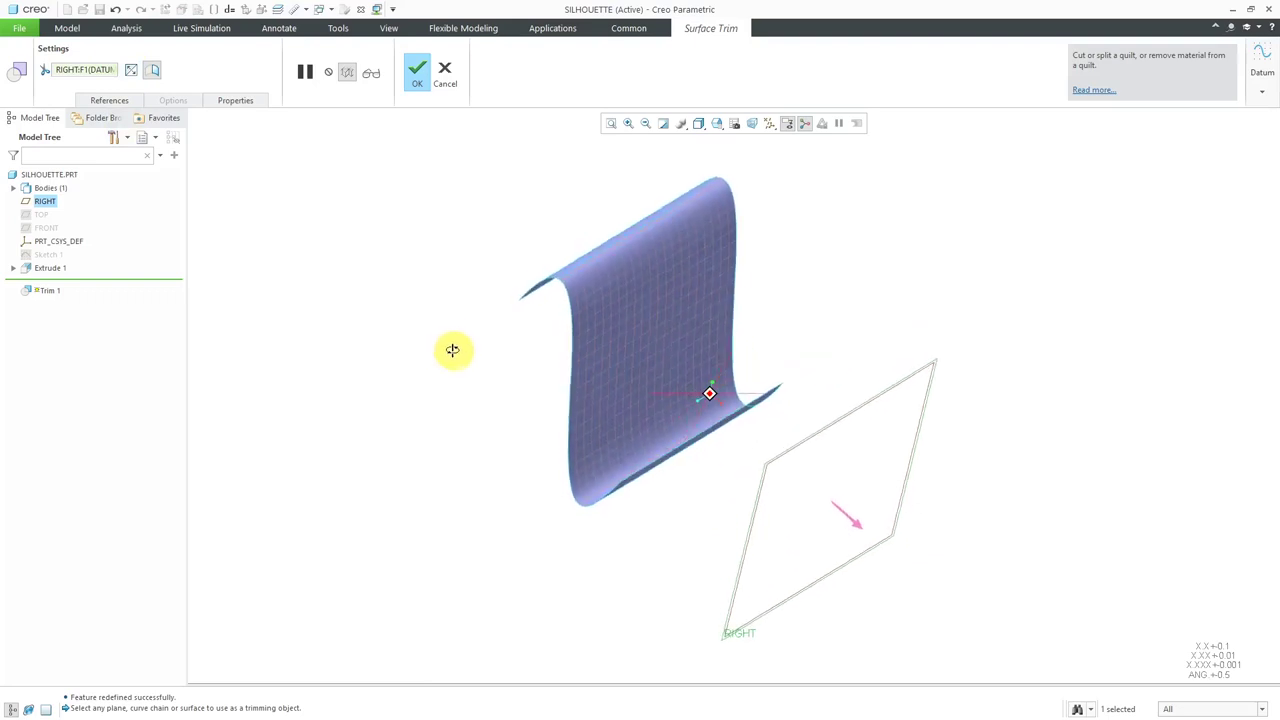
pyautogui.click(417, 72)
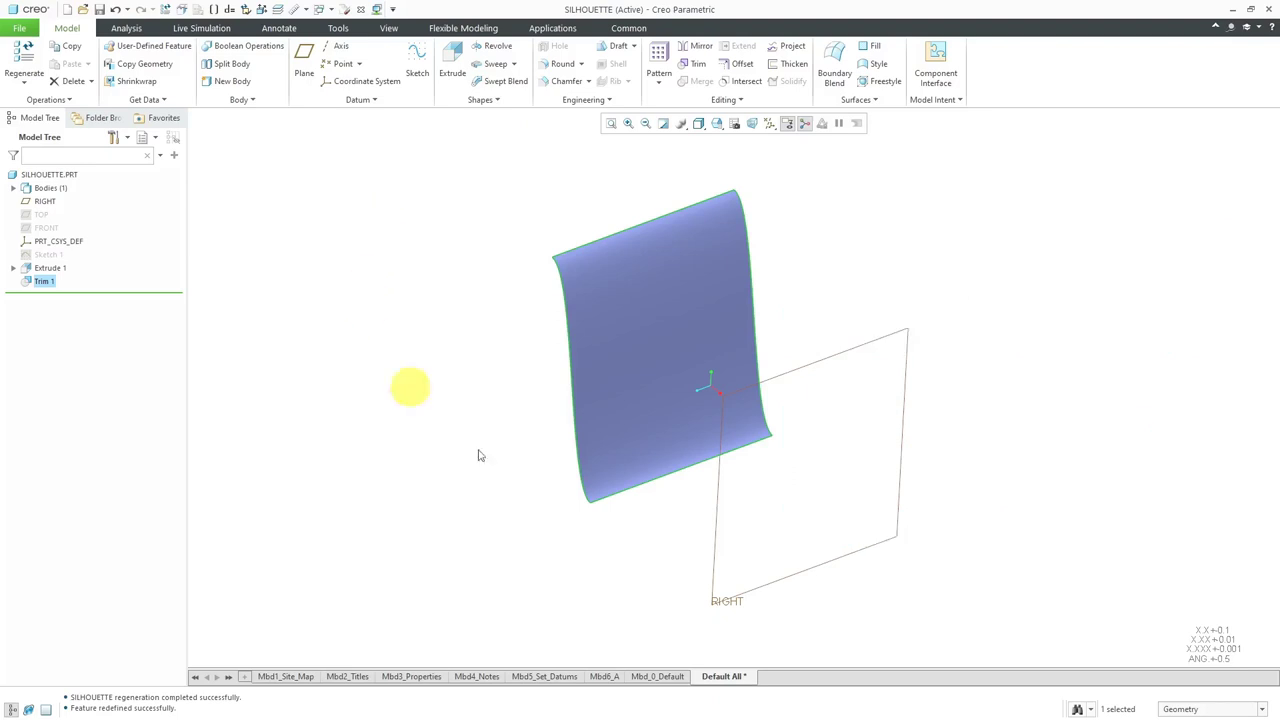
# View the trimmed panel normal to plane RIGHT, then orbit back to 3-D.
pyautogui.click(719, 545)
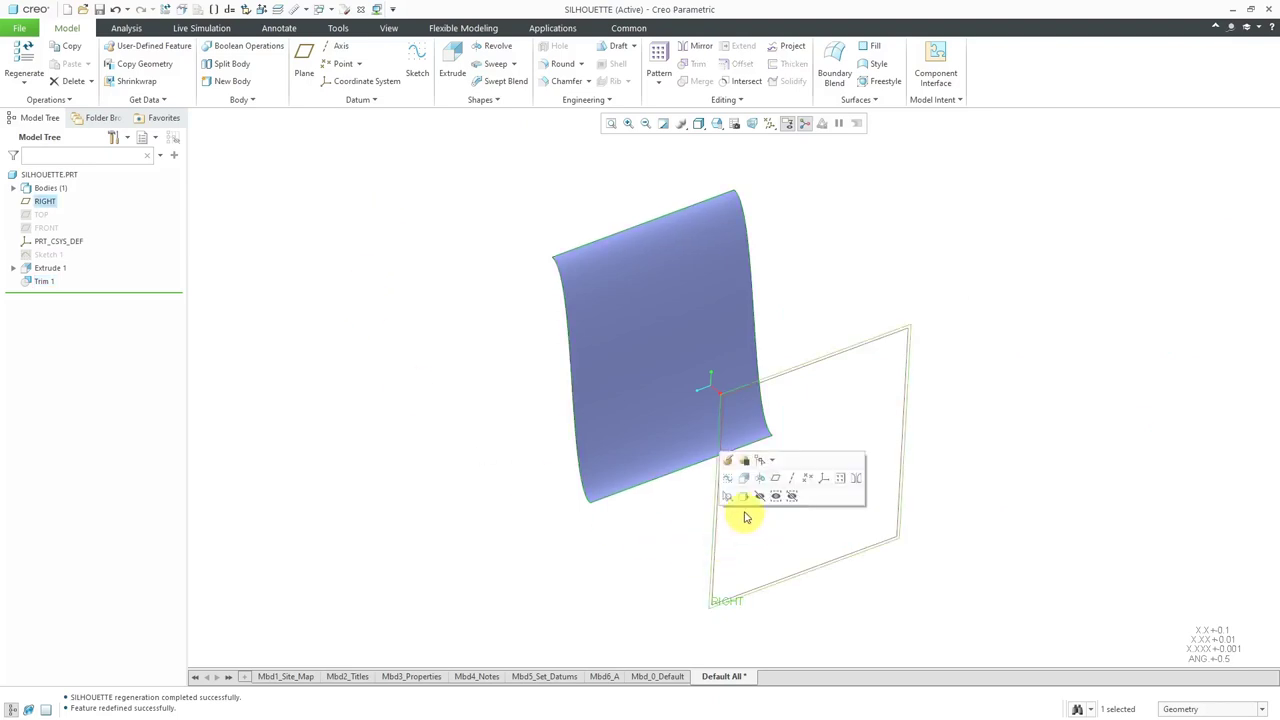
pyautogui.click(743, 498)
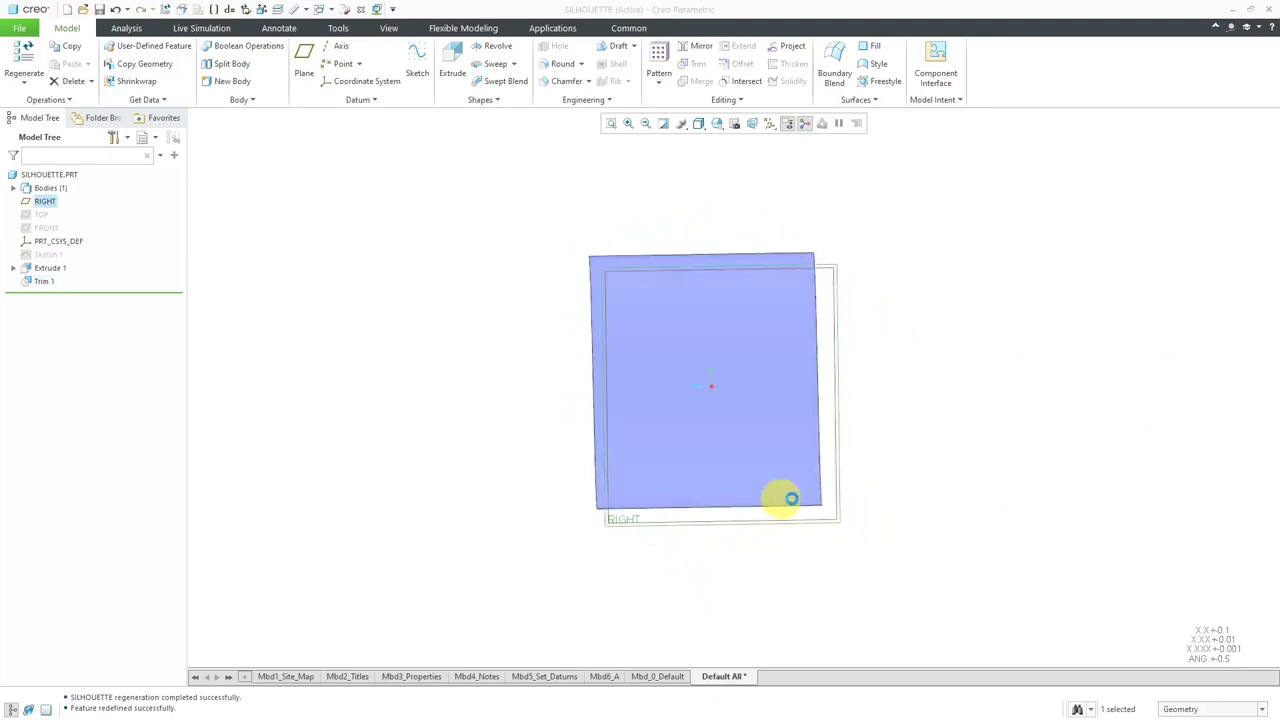
pyautogui.click(909, 486)
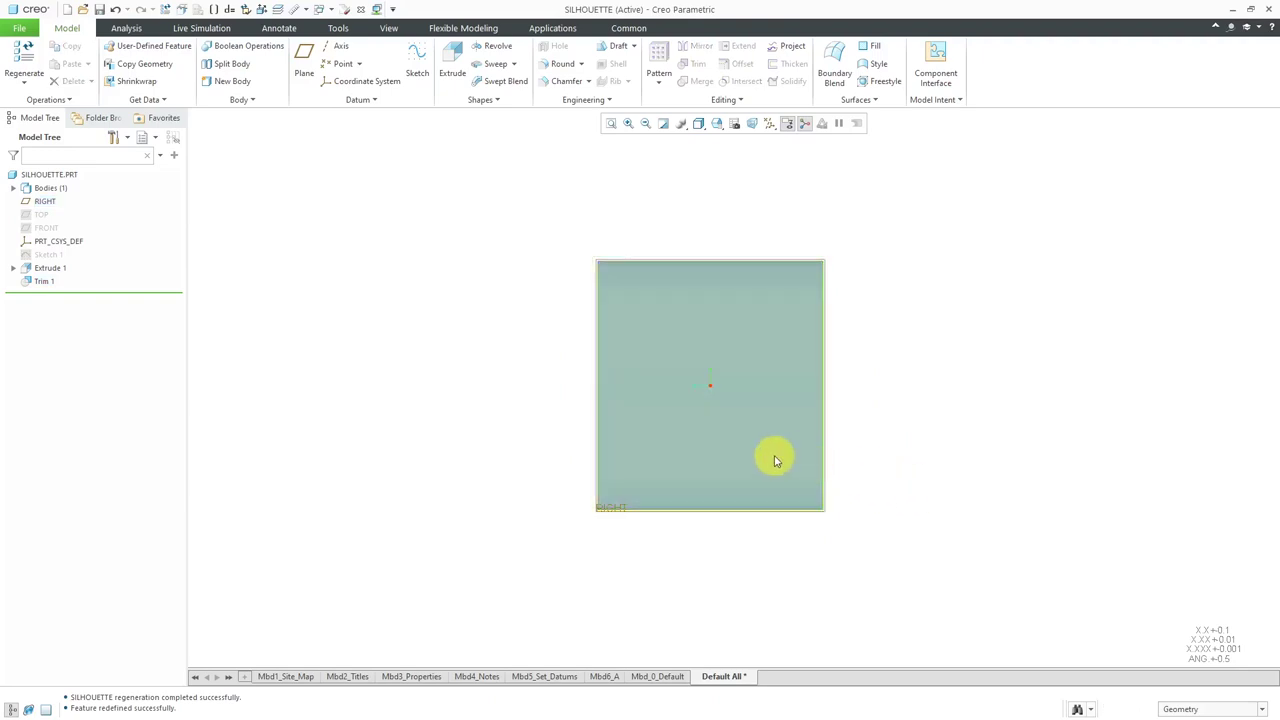
pyautogui.moveTo(776, 460); pyautogui.dragTo(840, 494, button='middle')
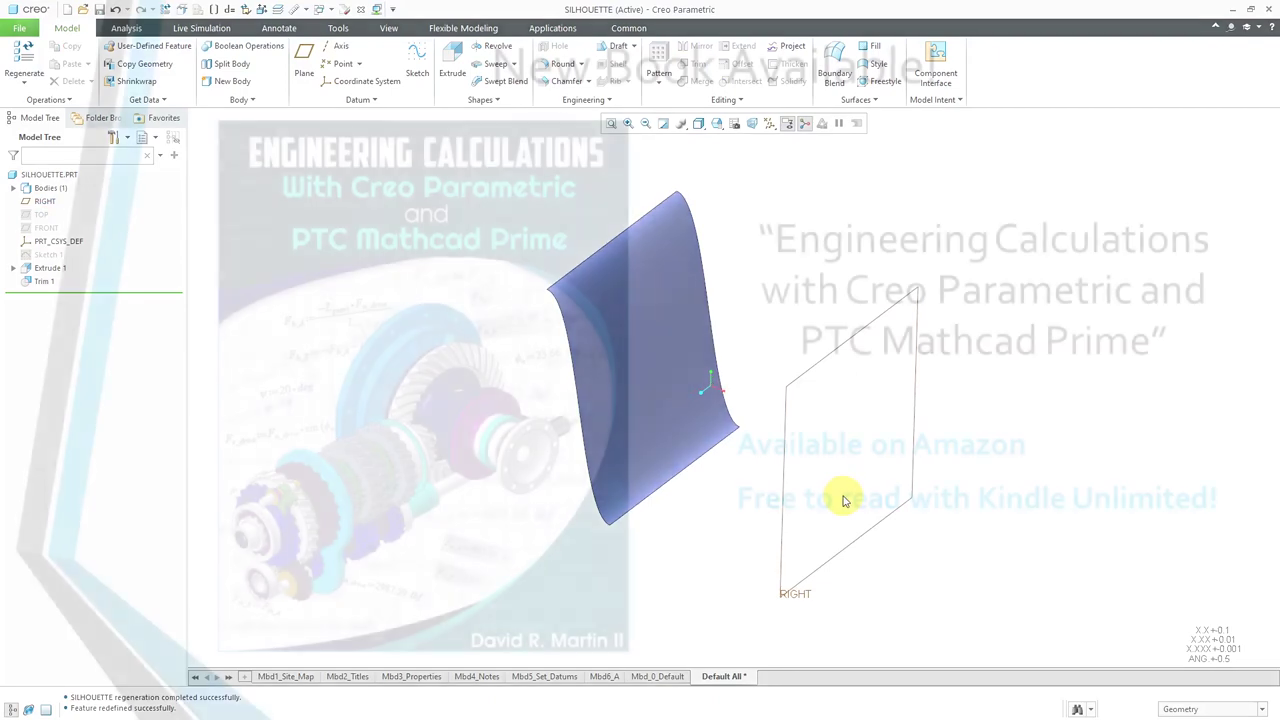